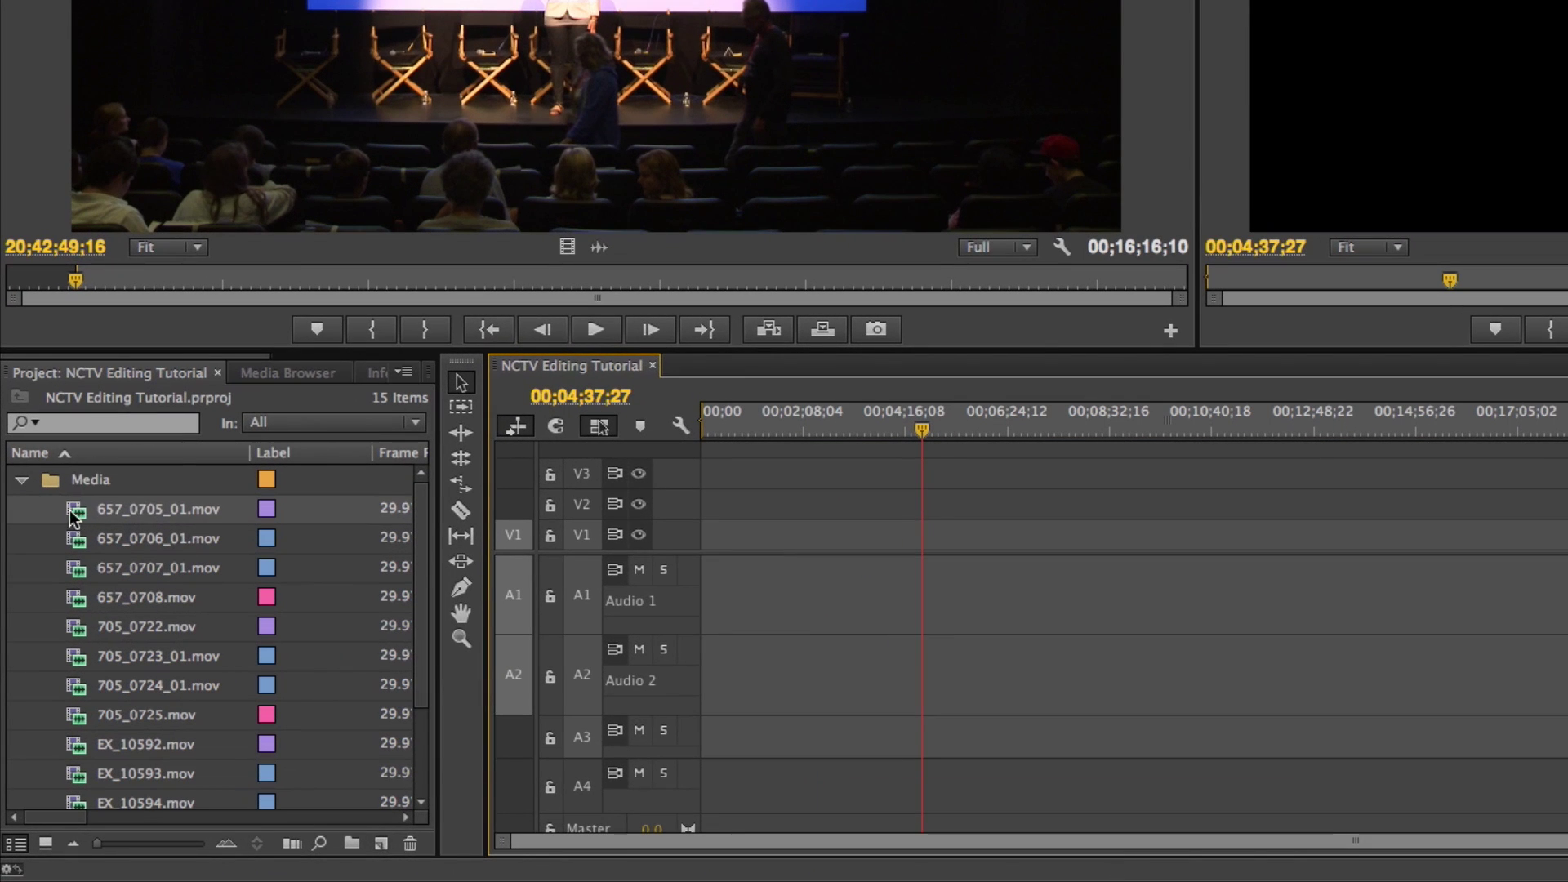
Place 657_0705_01.mov on V1 and 705_0722.mov on V2 at the sequence start.
mouse_move(53, 637)
mouse_down()
mouse_move(432, 636)
mouse_move(70, 630)
mouse_up()
drag(105, 512, 682, 554)
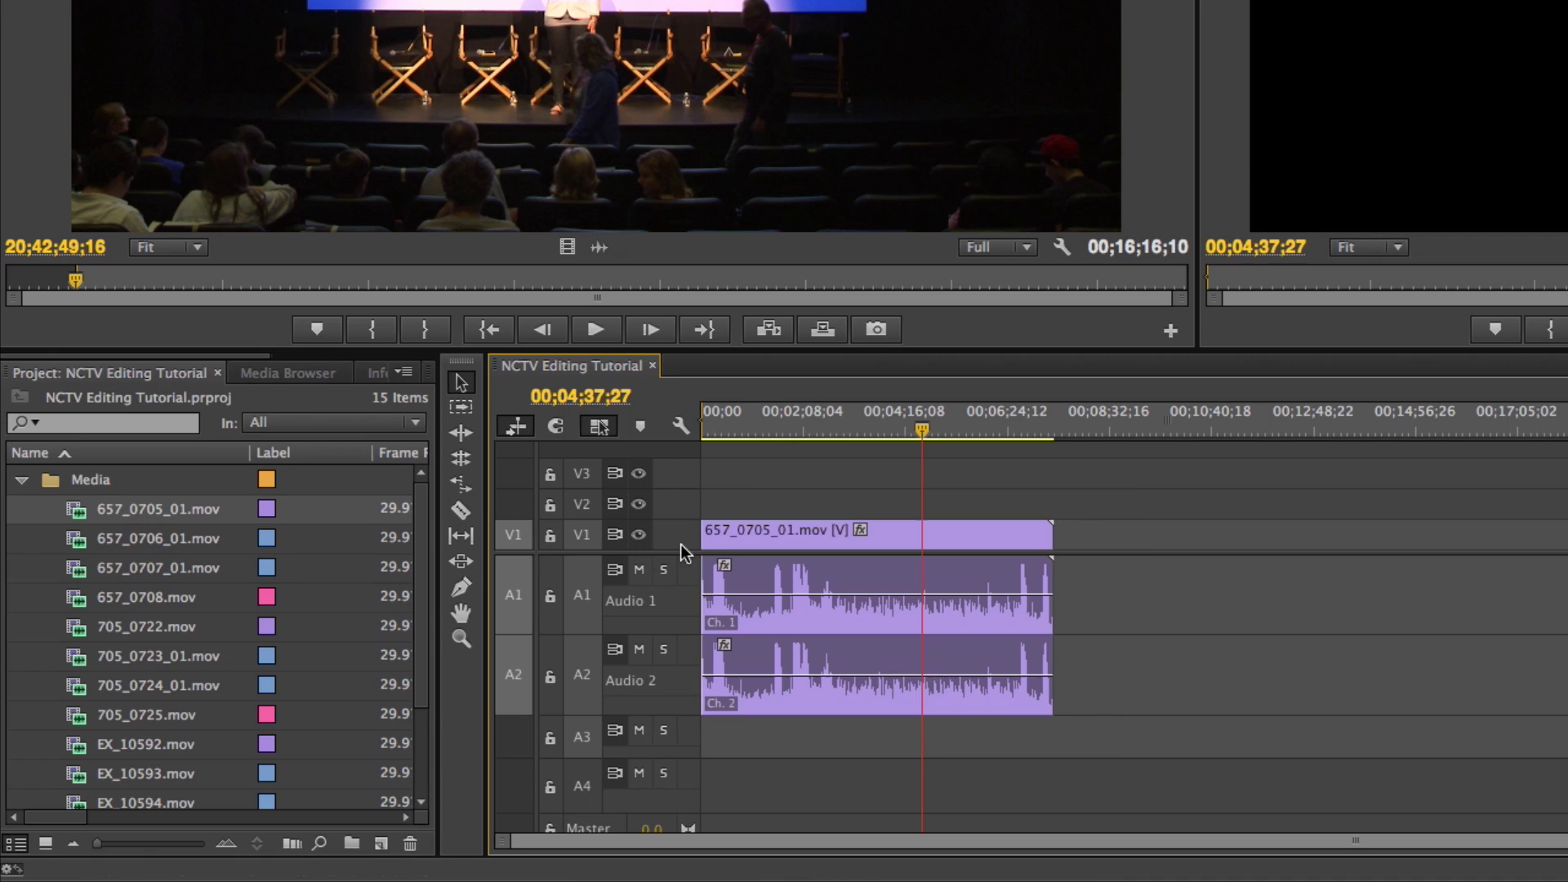
double_click(76, 630)
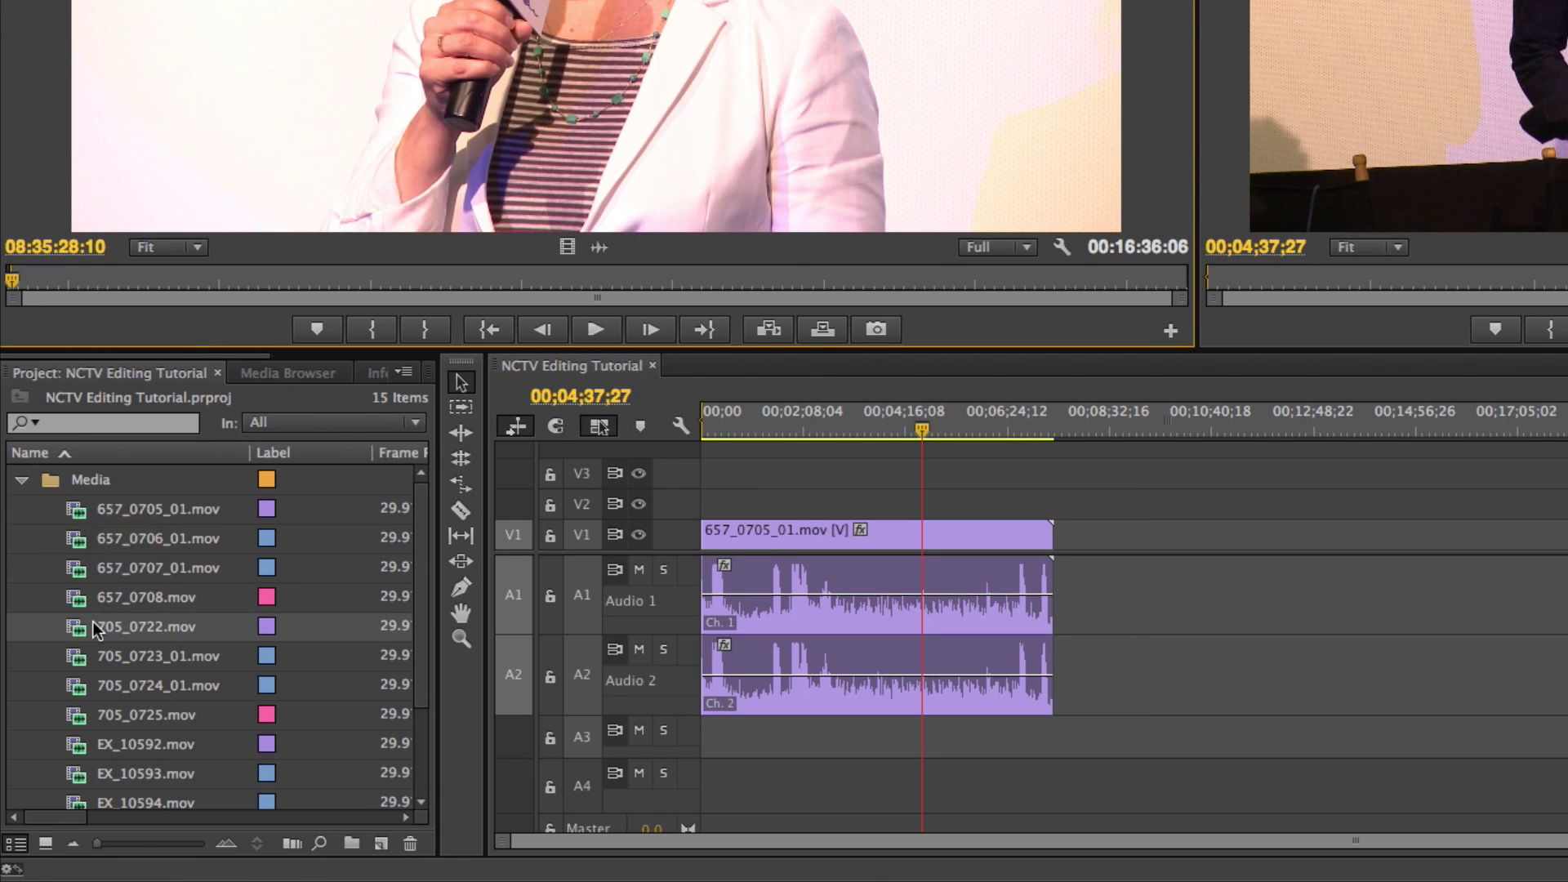
drag(97, 629, 678, 478)
drag(789, 480, 778, 492)
Add EX_10592.mov on V3 above the other two angles, then deselect it.
drag(74, 741, 182, 663)
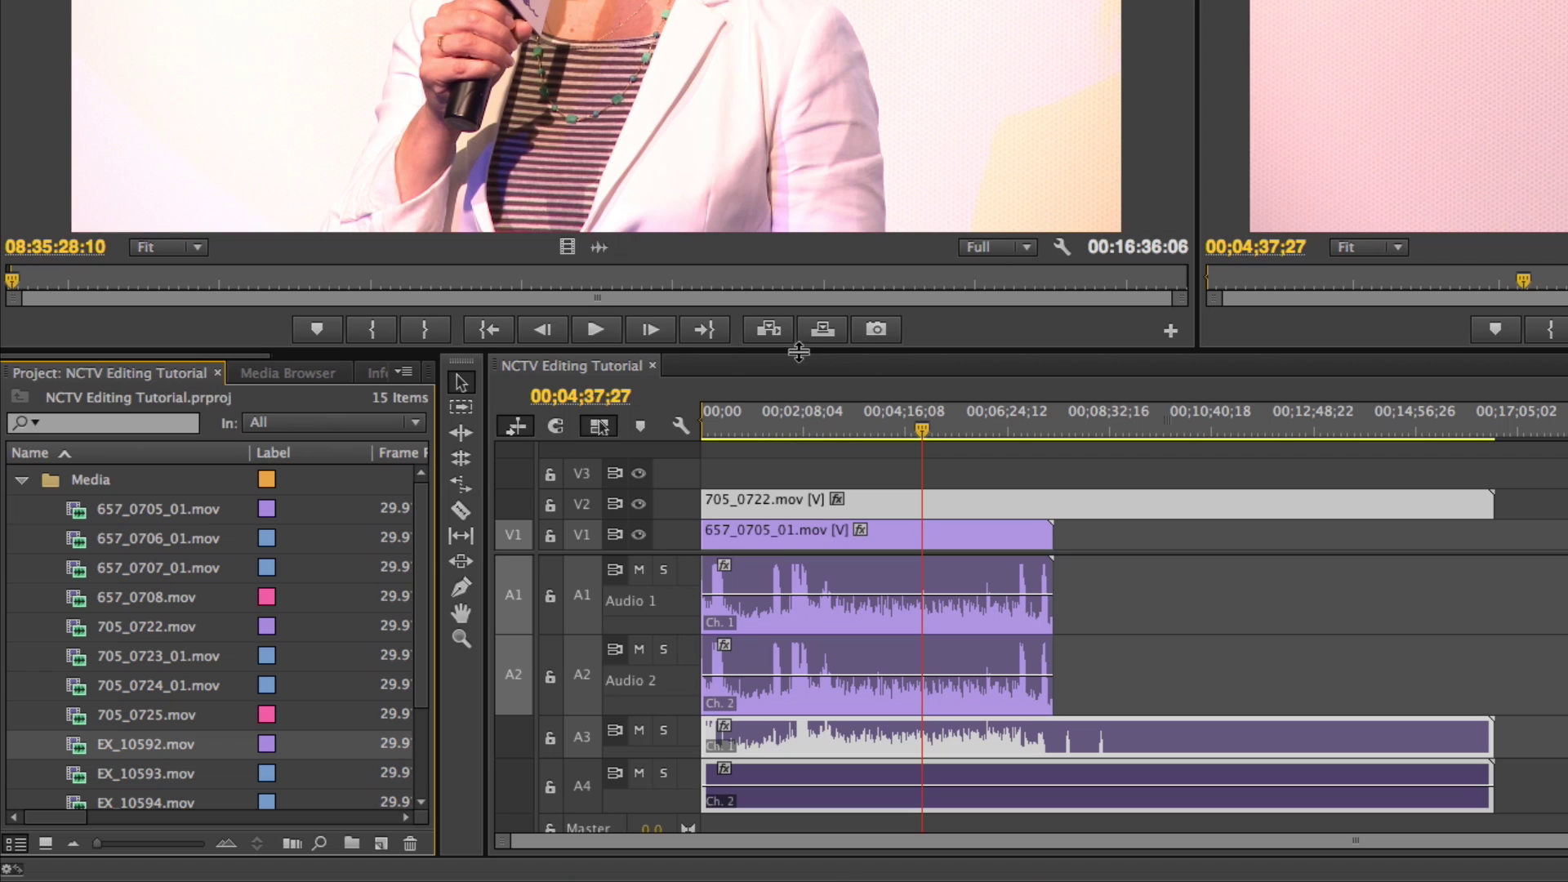
drag(799, 352, 826, 83)
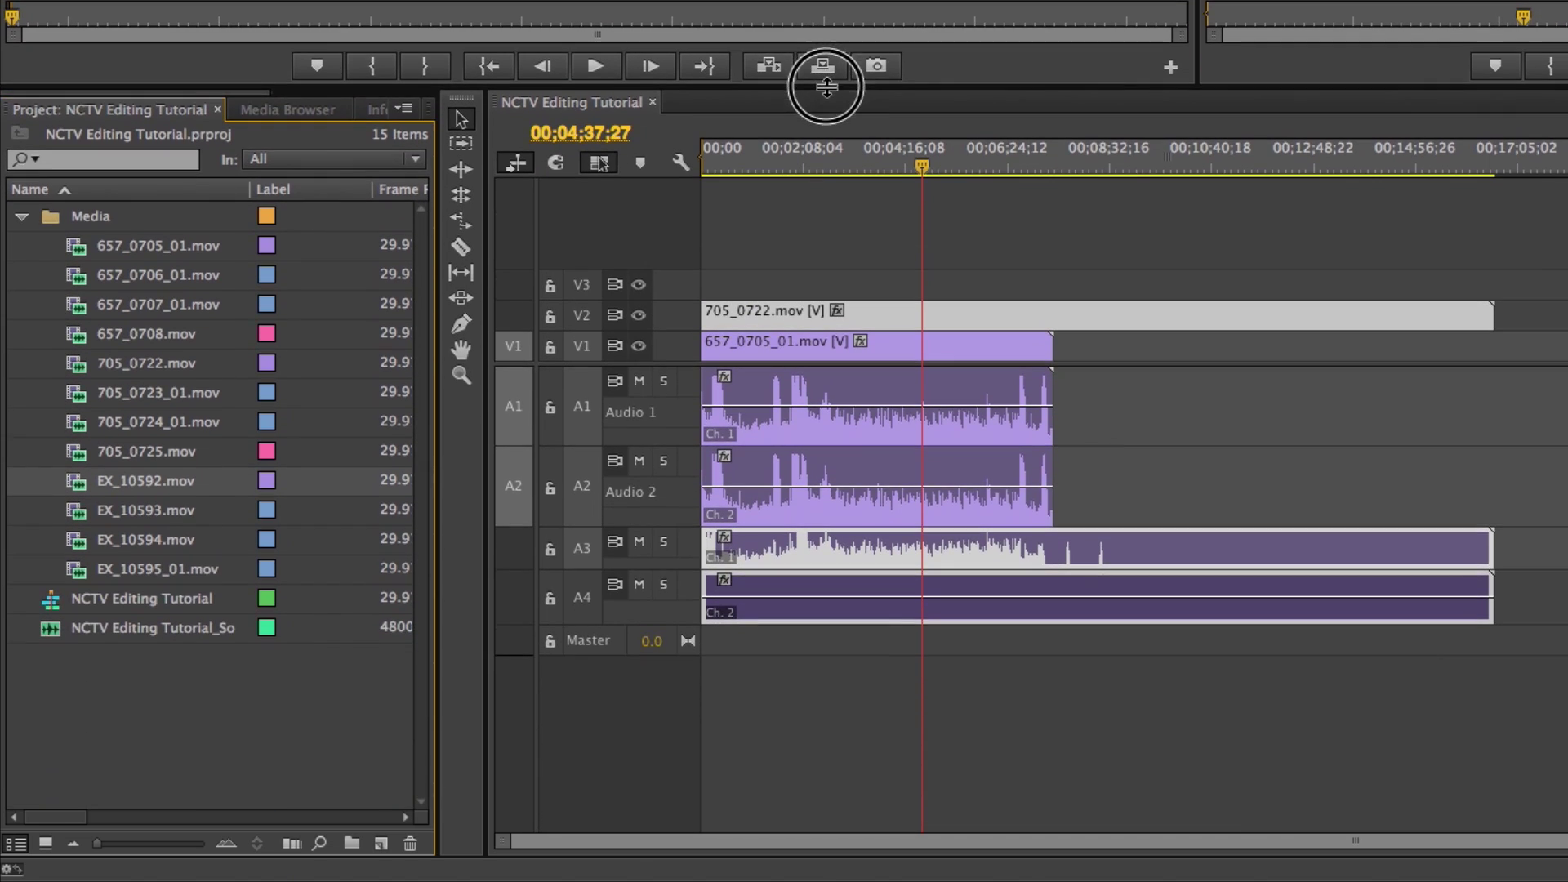
double_click(77, 488)
drag(79, 490, 739, 293)
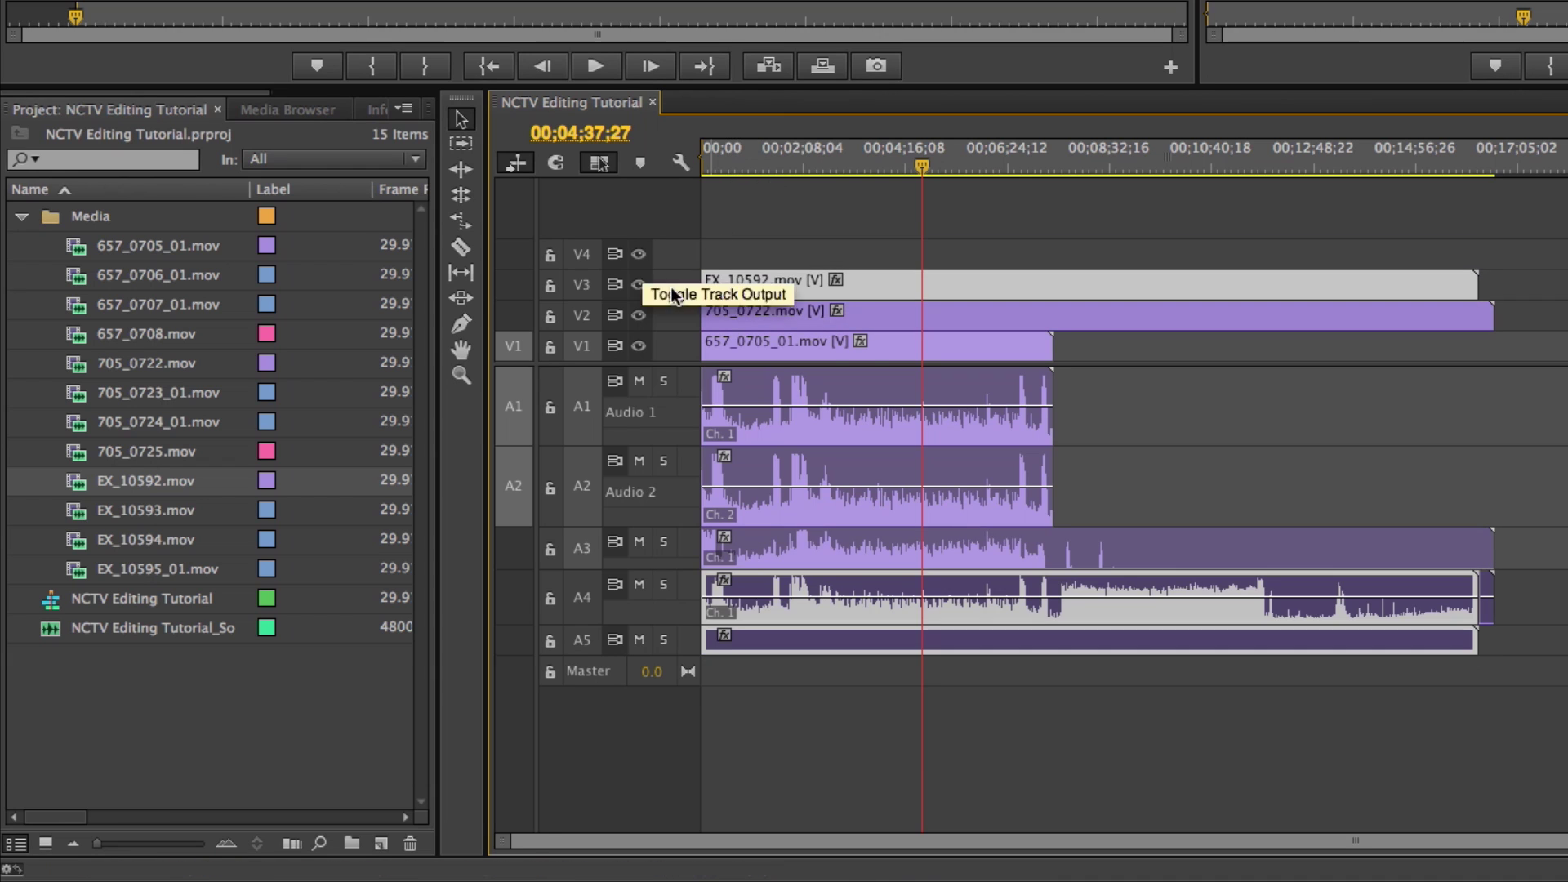
click(813, 161)
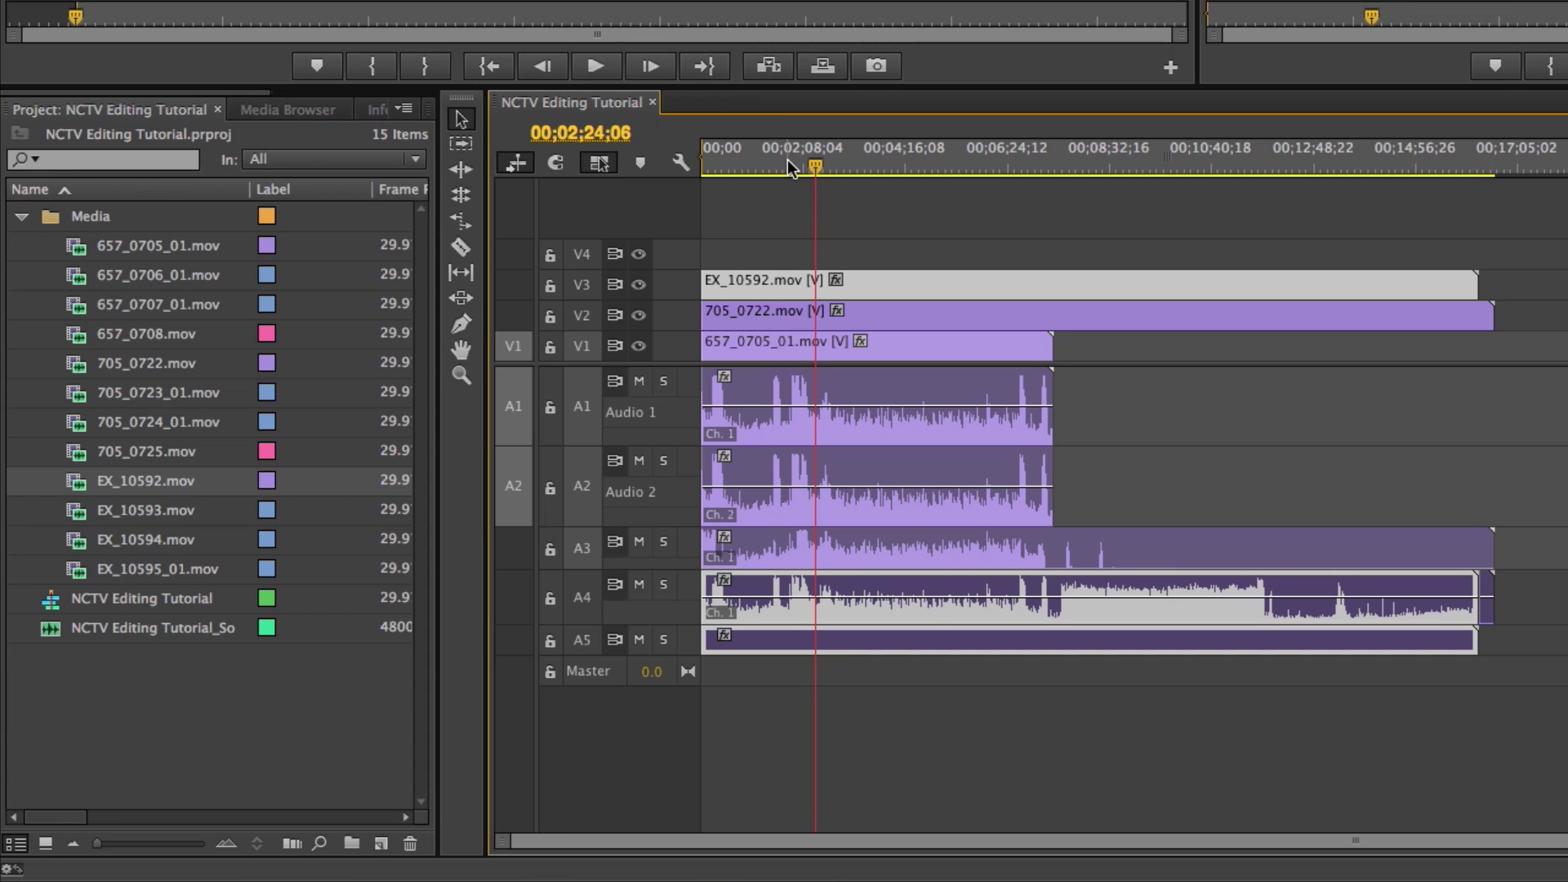
click(937, 239)
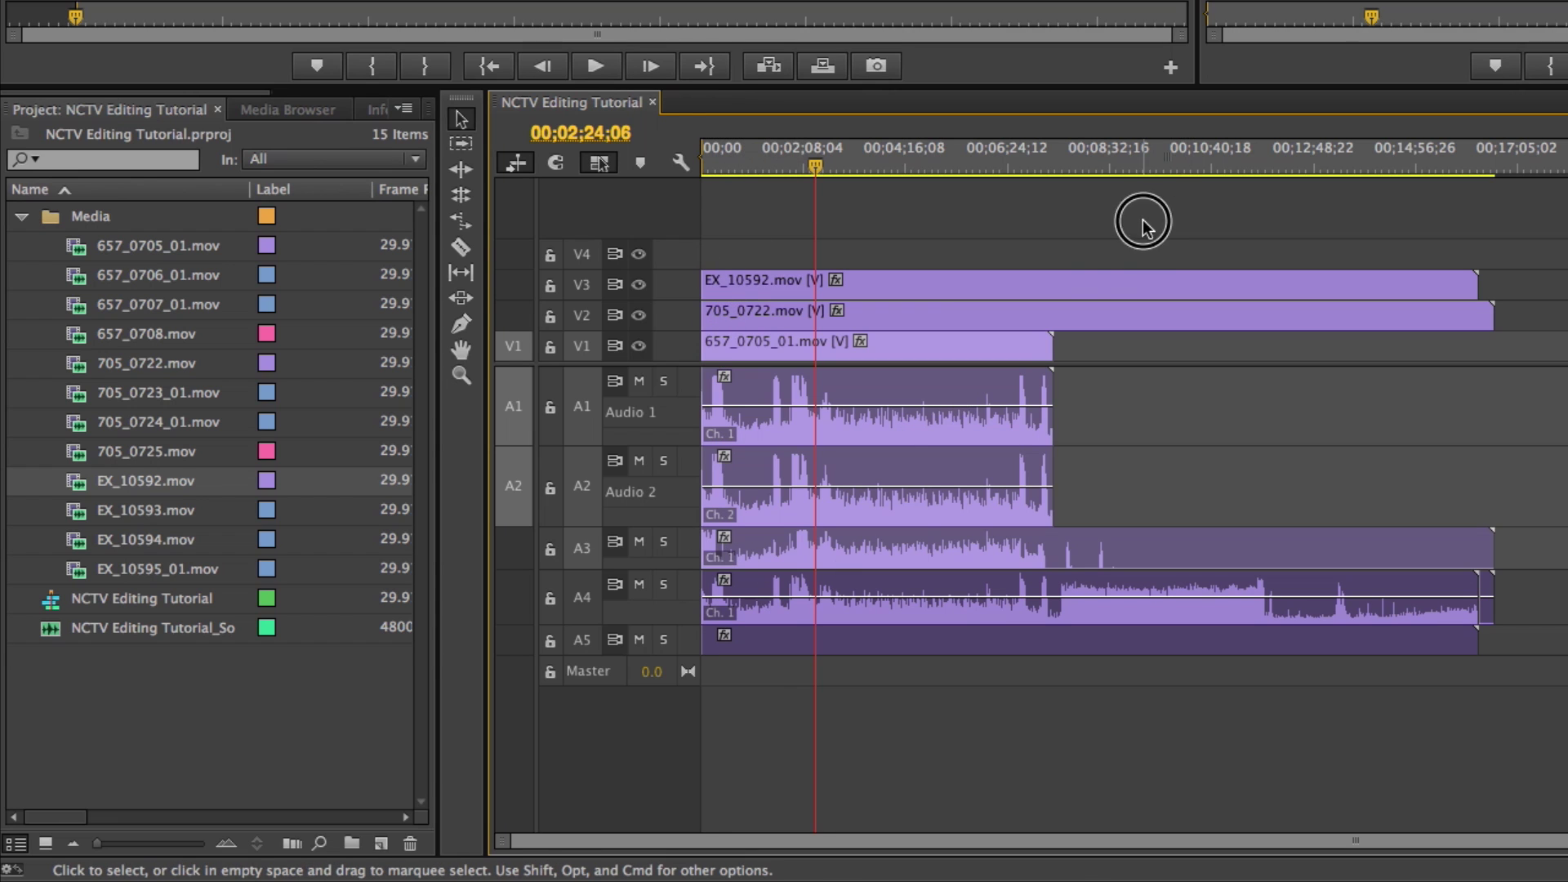
Move all clips later and nudge EX_10592 earlier so the angles are slightly staggered.
drag(1144, 219, 784, 717)
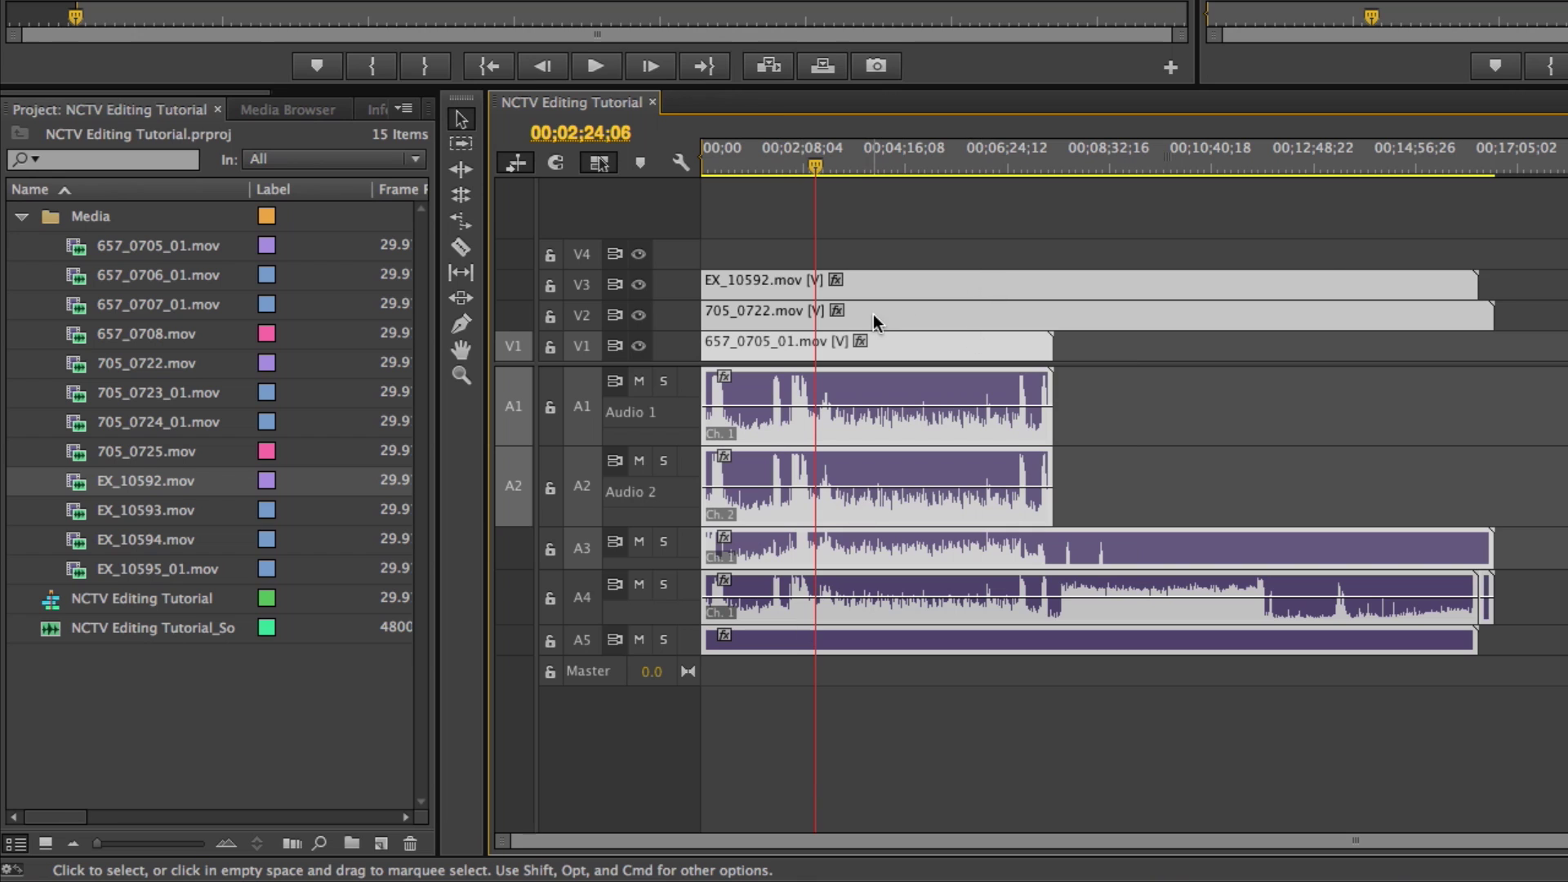
drag(875, 321, 1544, 315)
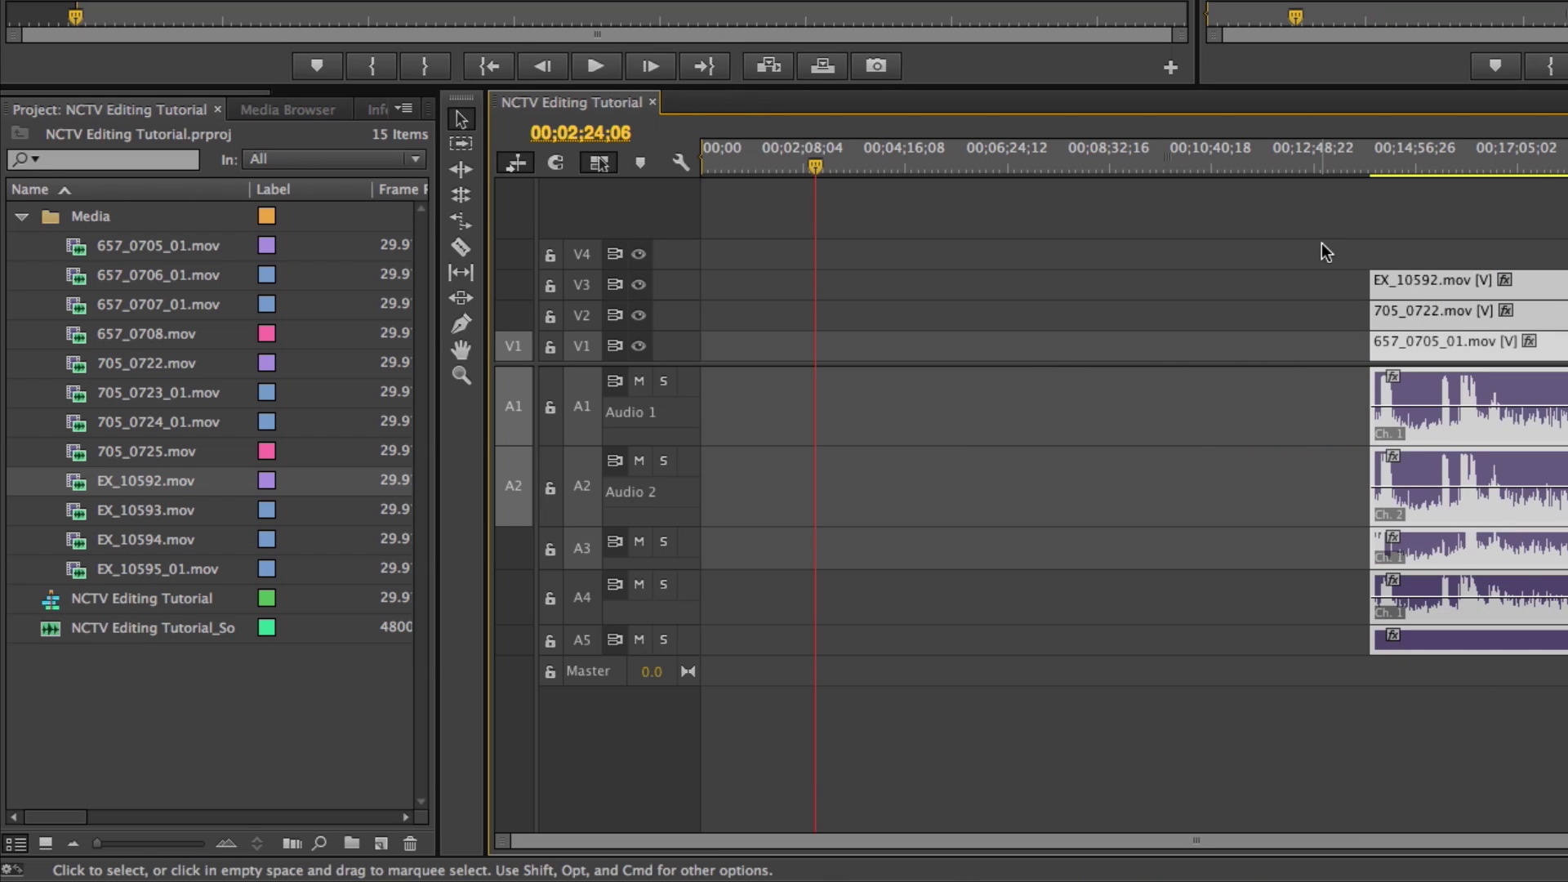
click(1326, 252)
drag(1379, 282, 1119, 363)
Ripple-delete the leading gap so the clips start at 00;00, then select the three video clips.
right_click(905, 347)
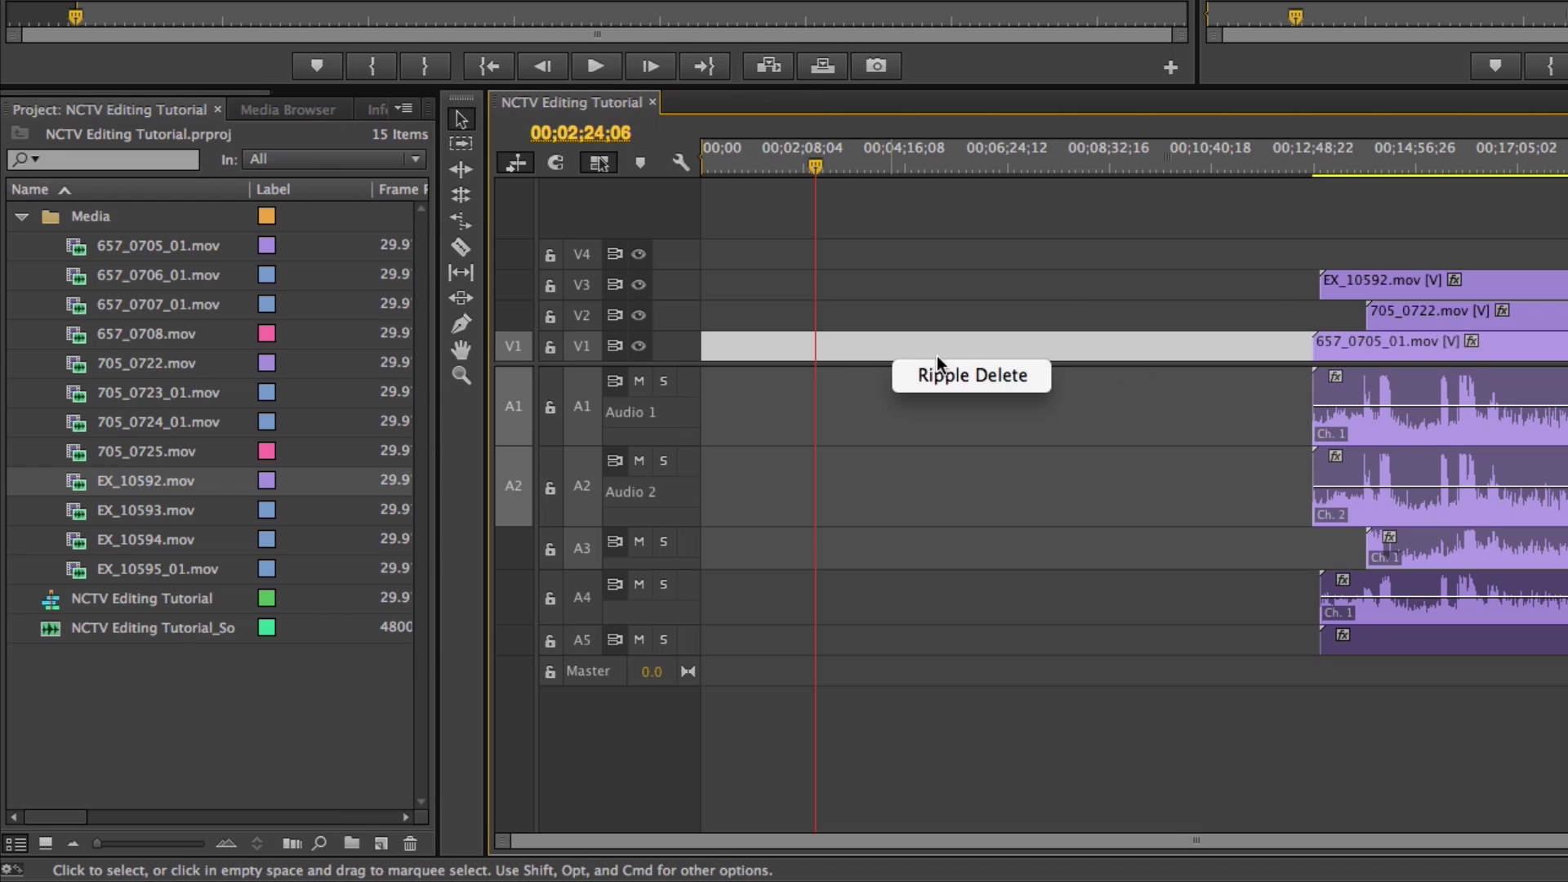
click(1036, 375)
key(Home)
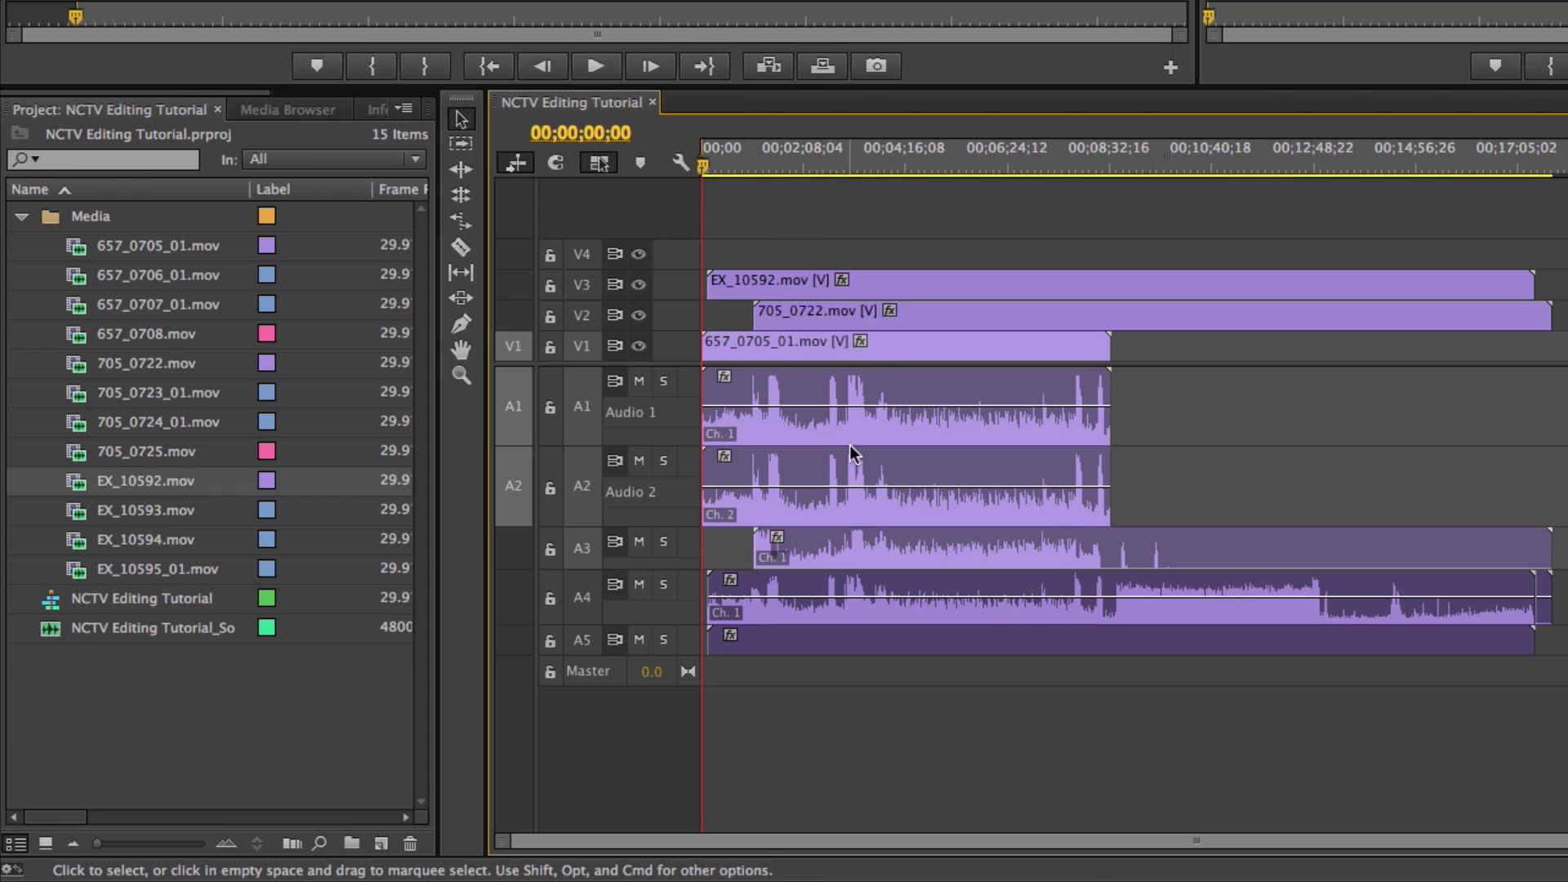
drag(894, 212, 938, 341)
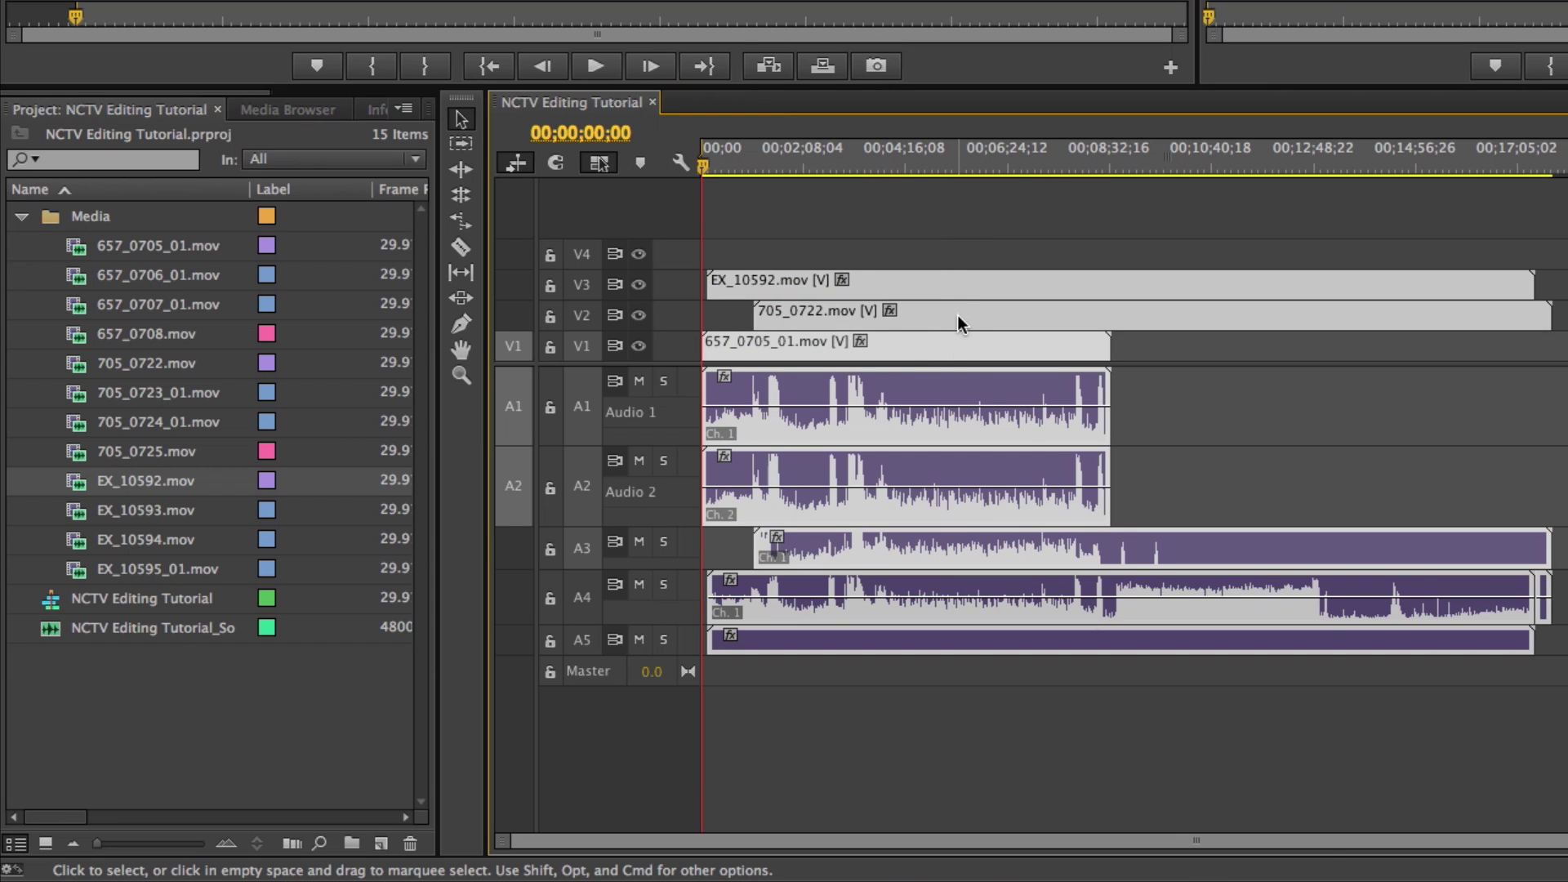
Nest the three selected video clips into a sequence named 'Introductions' and open it.
right_click(958, 316)
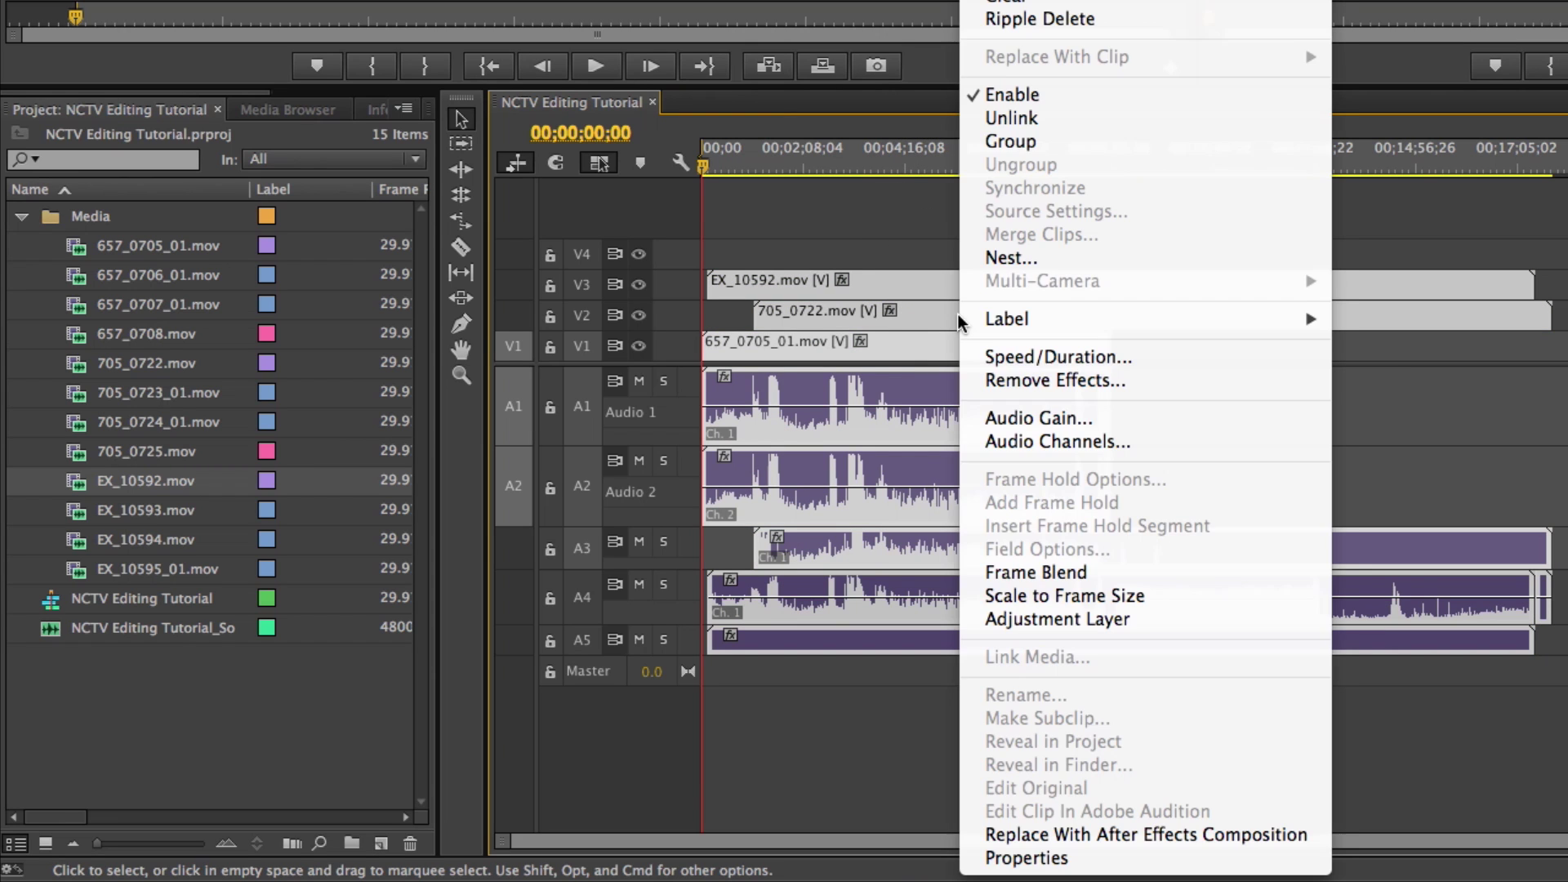
click(1028, 259)
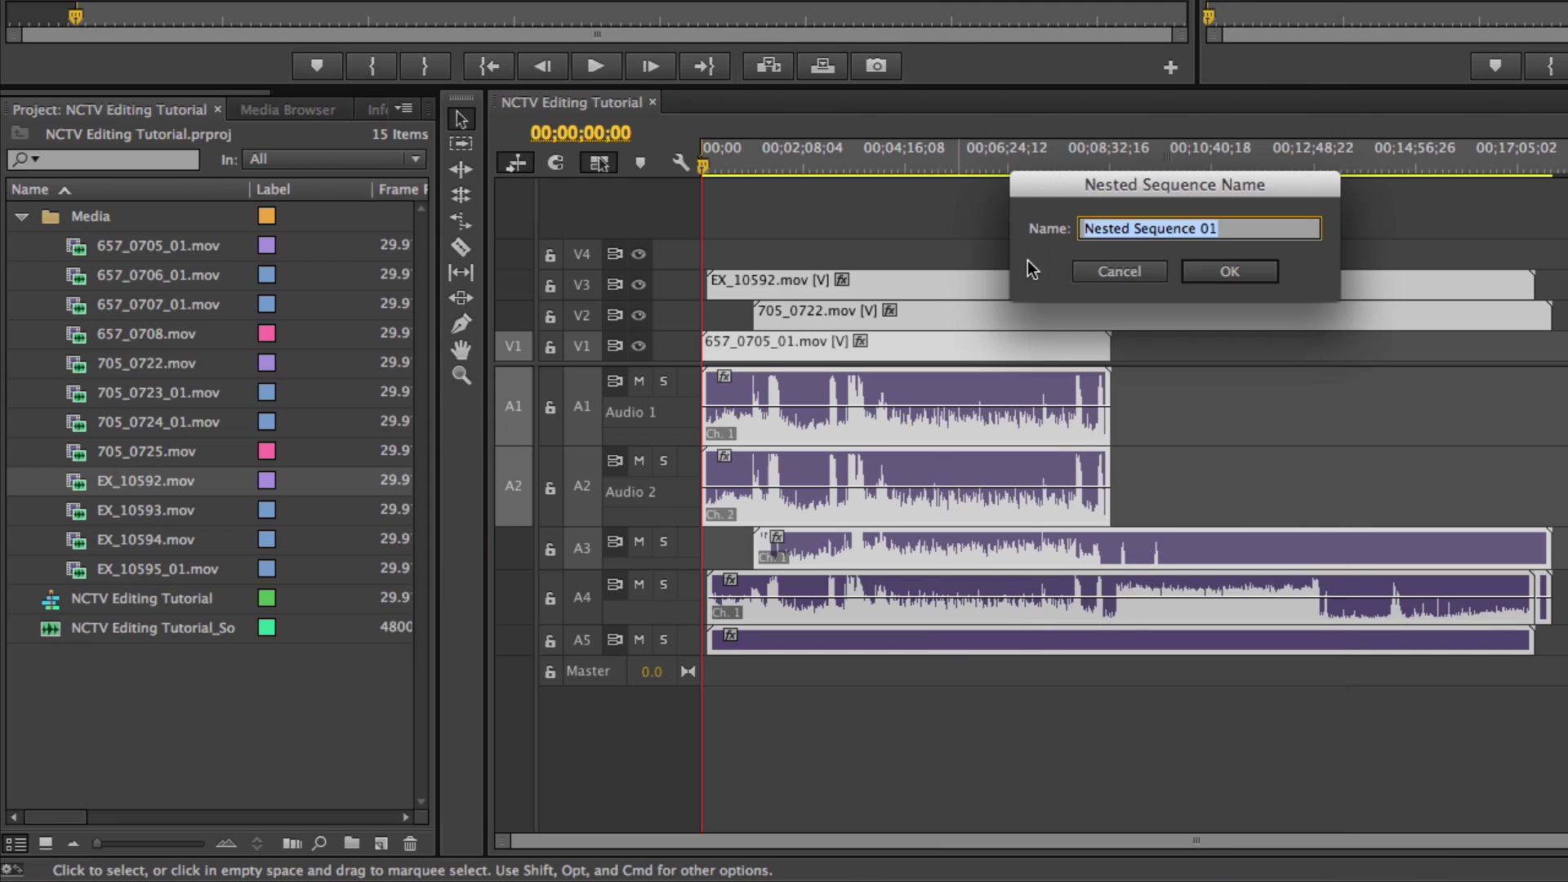
key(BackSpace)
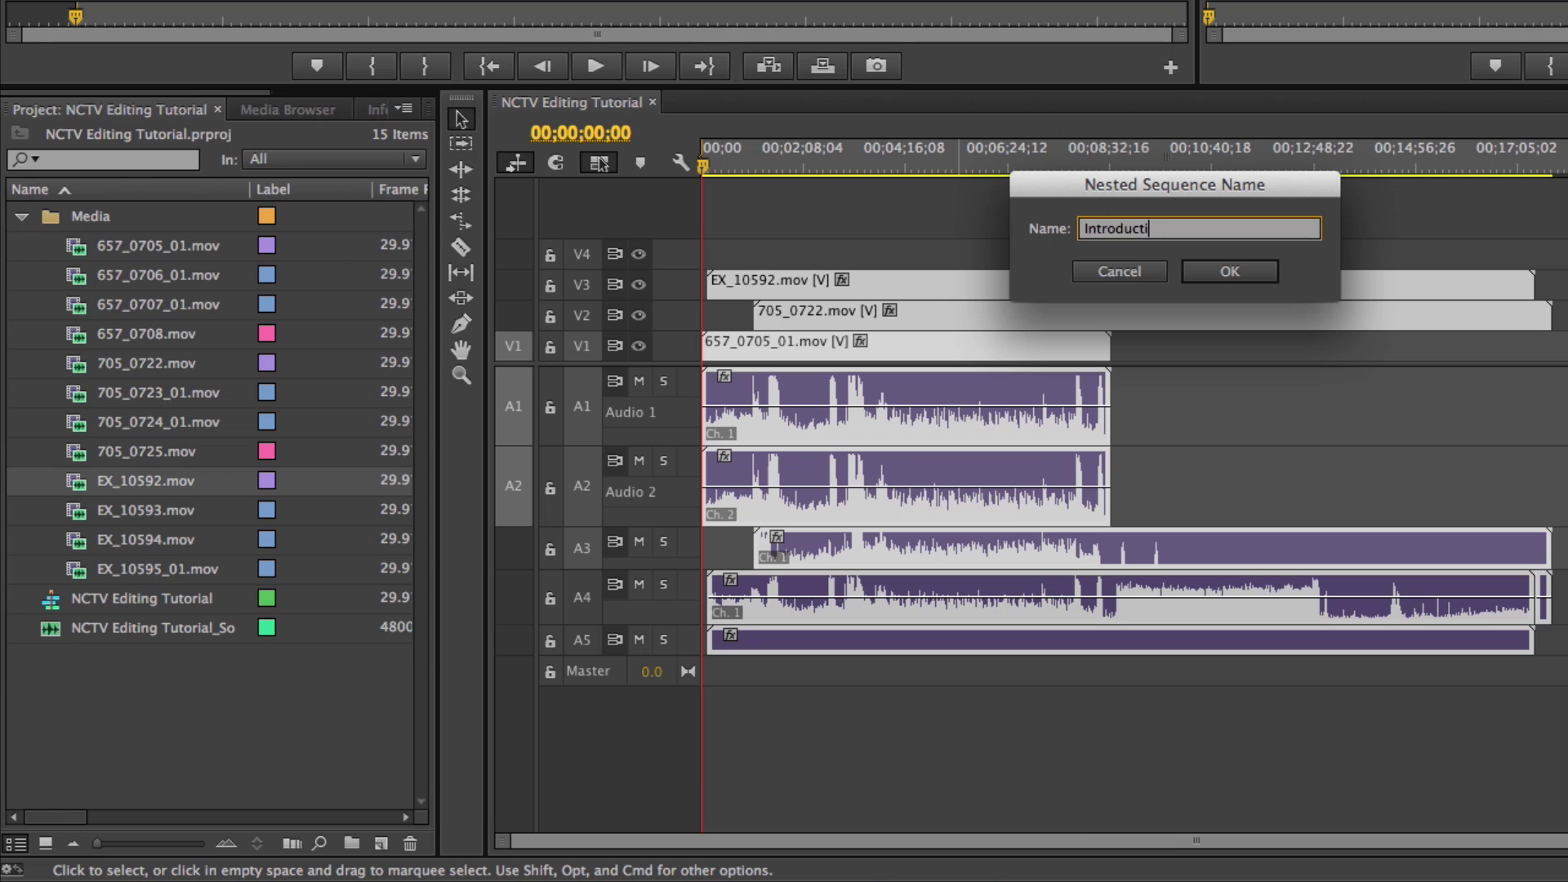
key(Return)
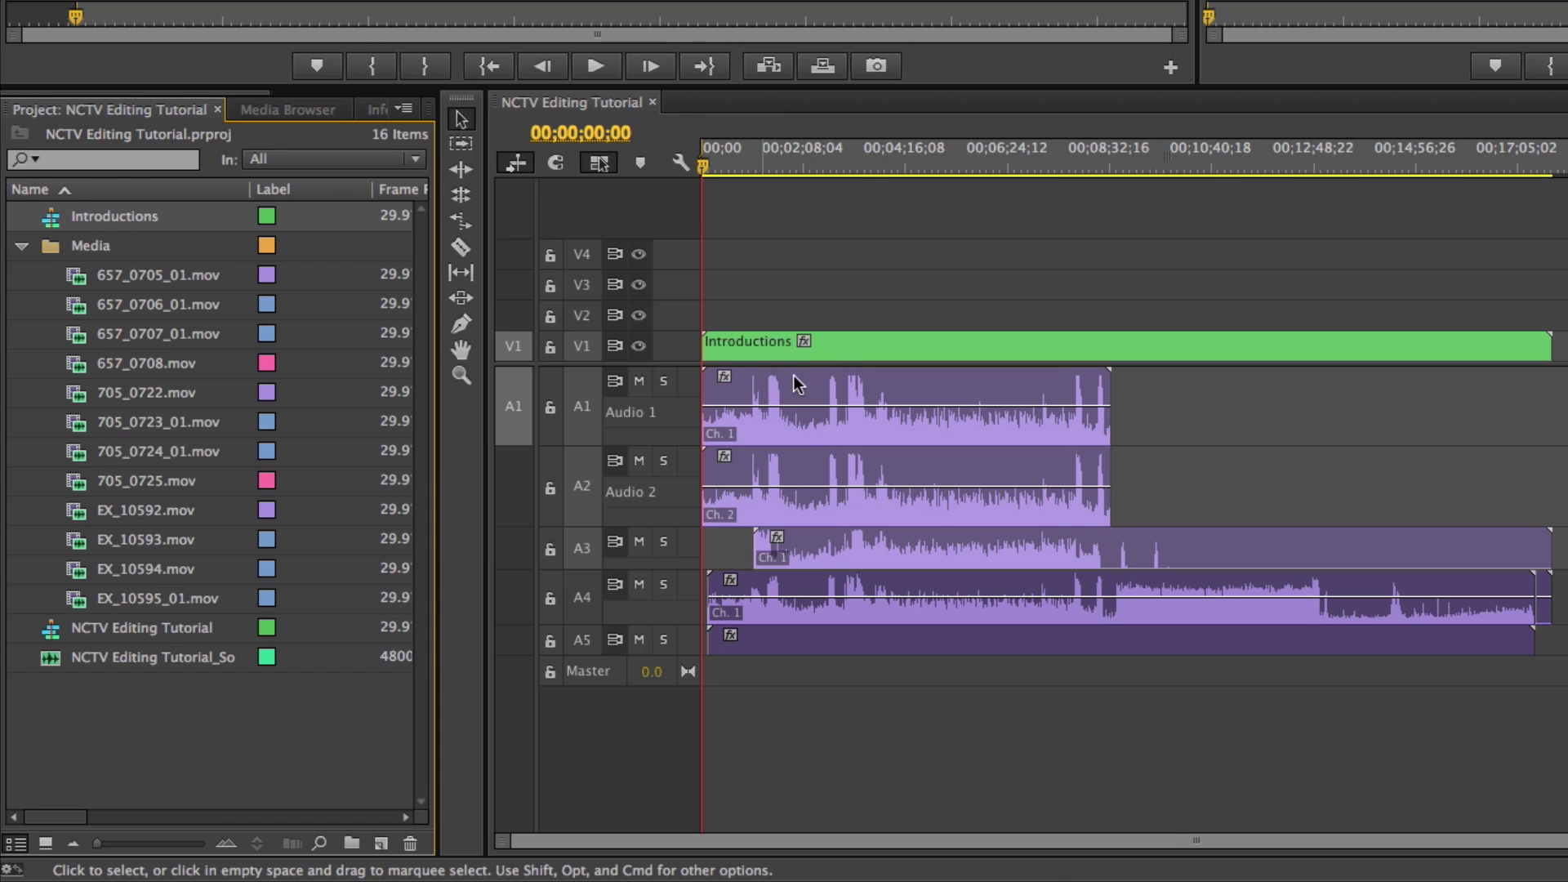
double_click(50, 219)
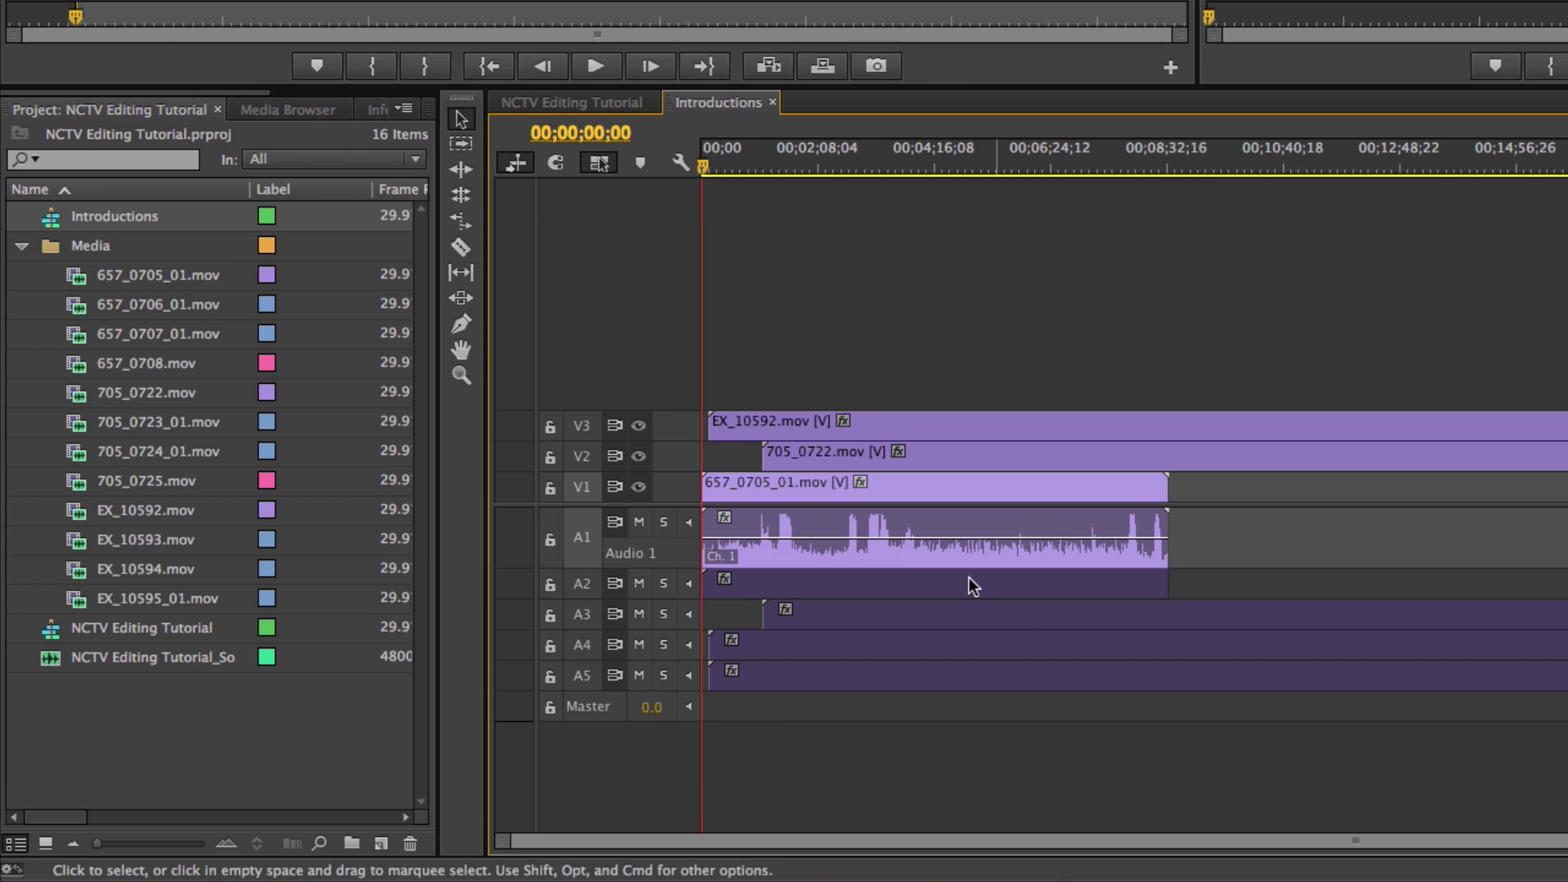
Scrub to 00;05;02;04 and shift the EX_10592 clip slightly later in Introductions.
click(904, 433)
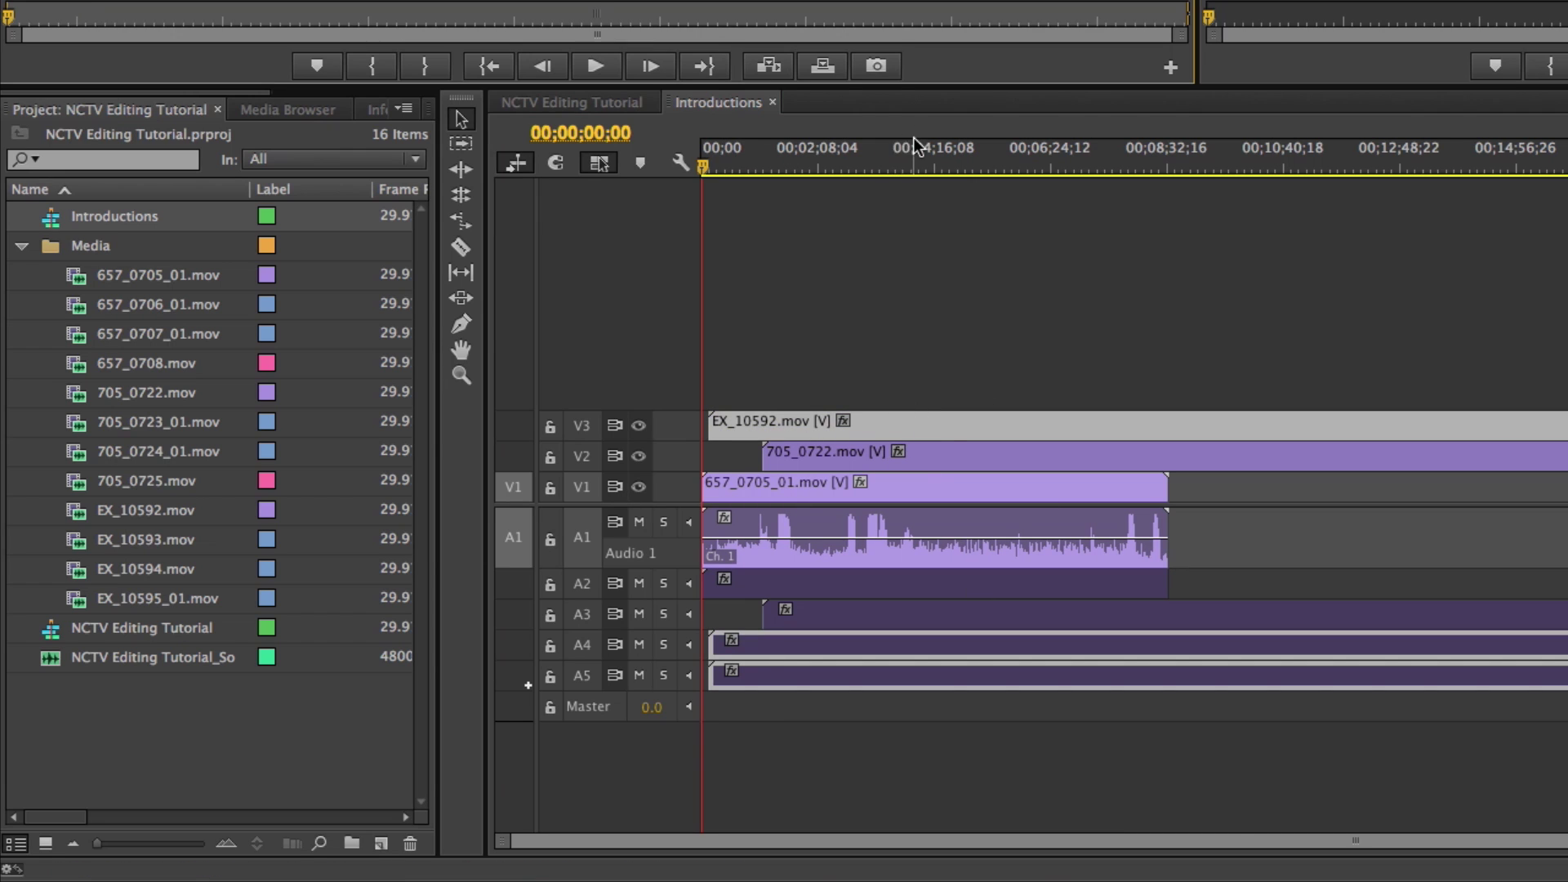
drag(964, 165, 980, 169)
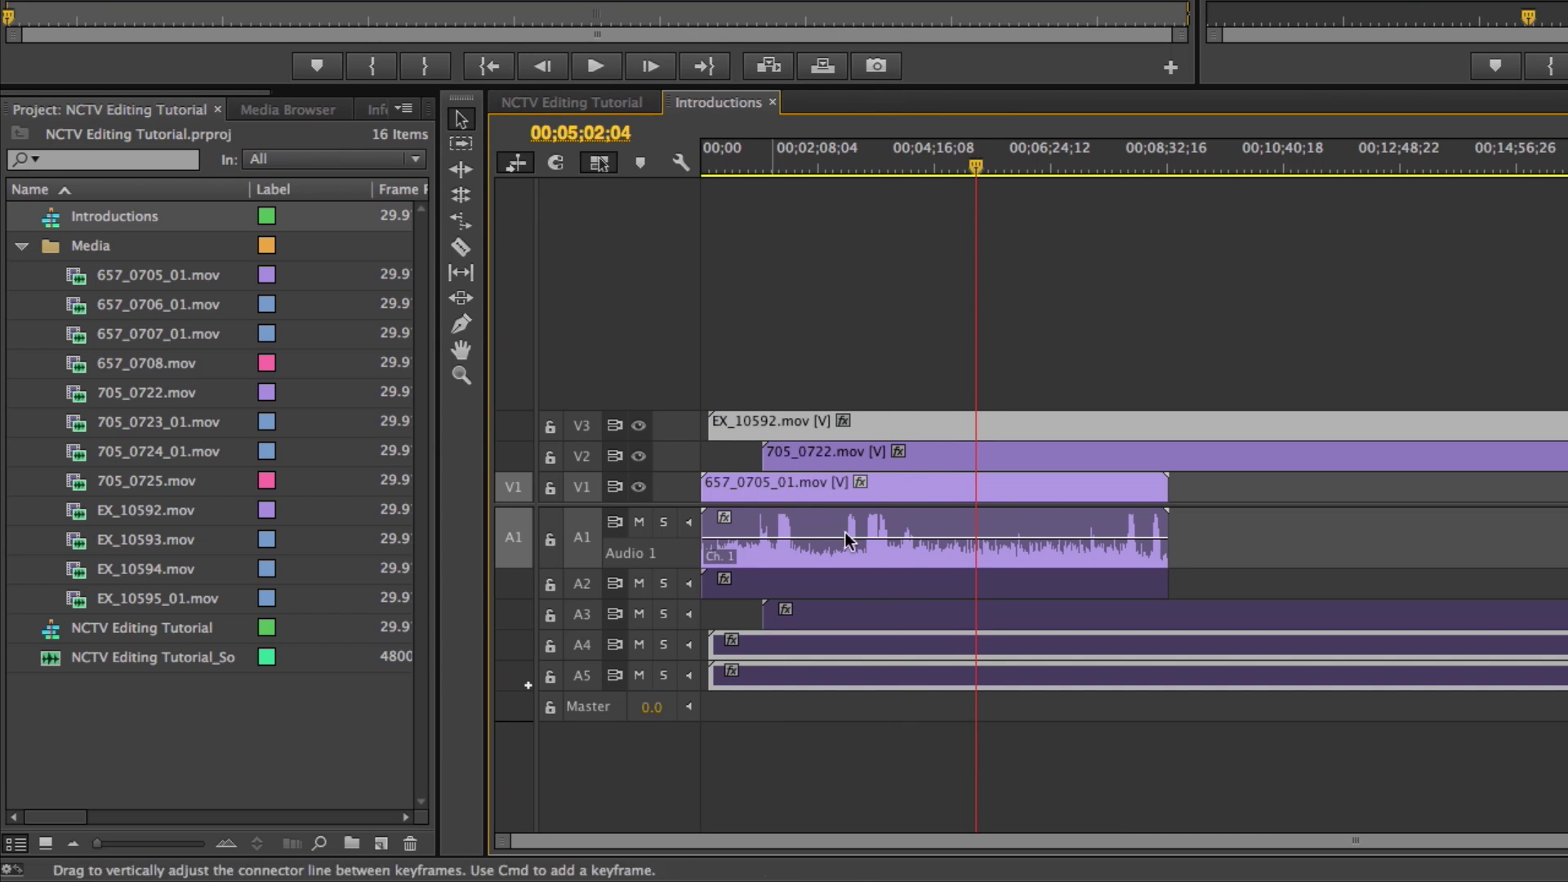
click(922, 426)
mouse_move(922, 426)
mouse_down()
mouse_move(963, 420)
mouse_move(939, 417)
mouse_up()
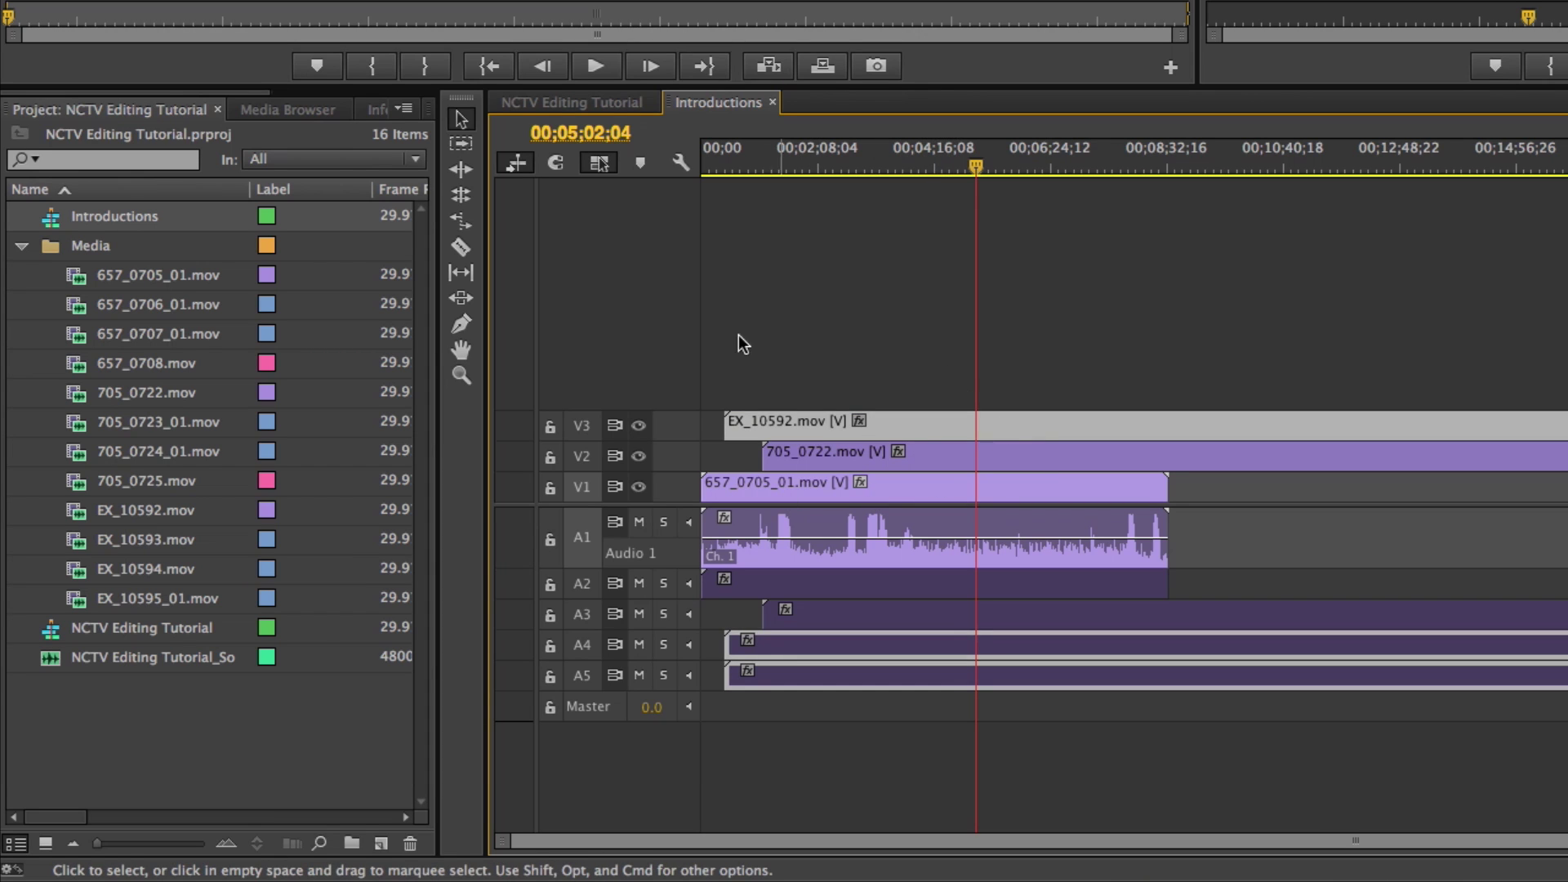
Switch between the main and Introductions tabs, toggle A3 mute, and solo the A2 track.
click(572, 101)
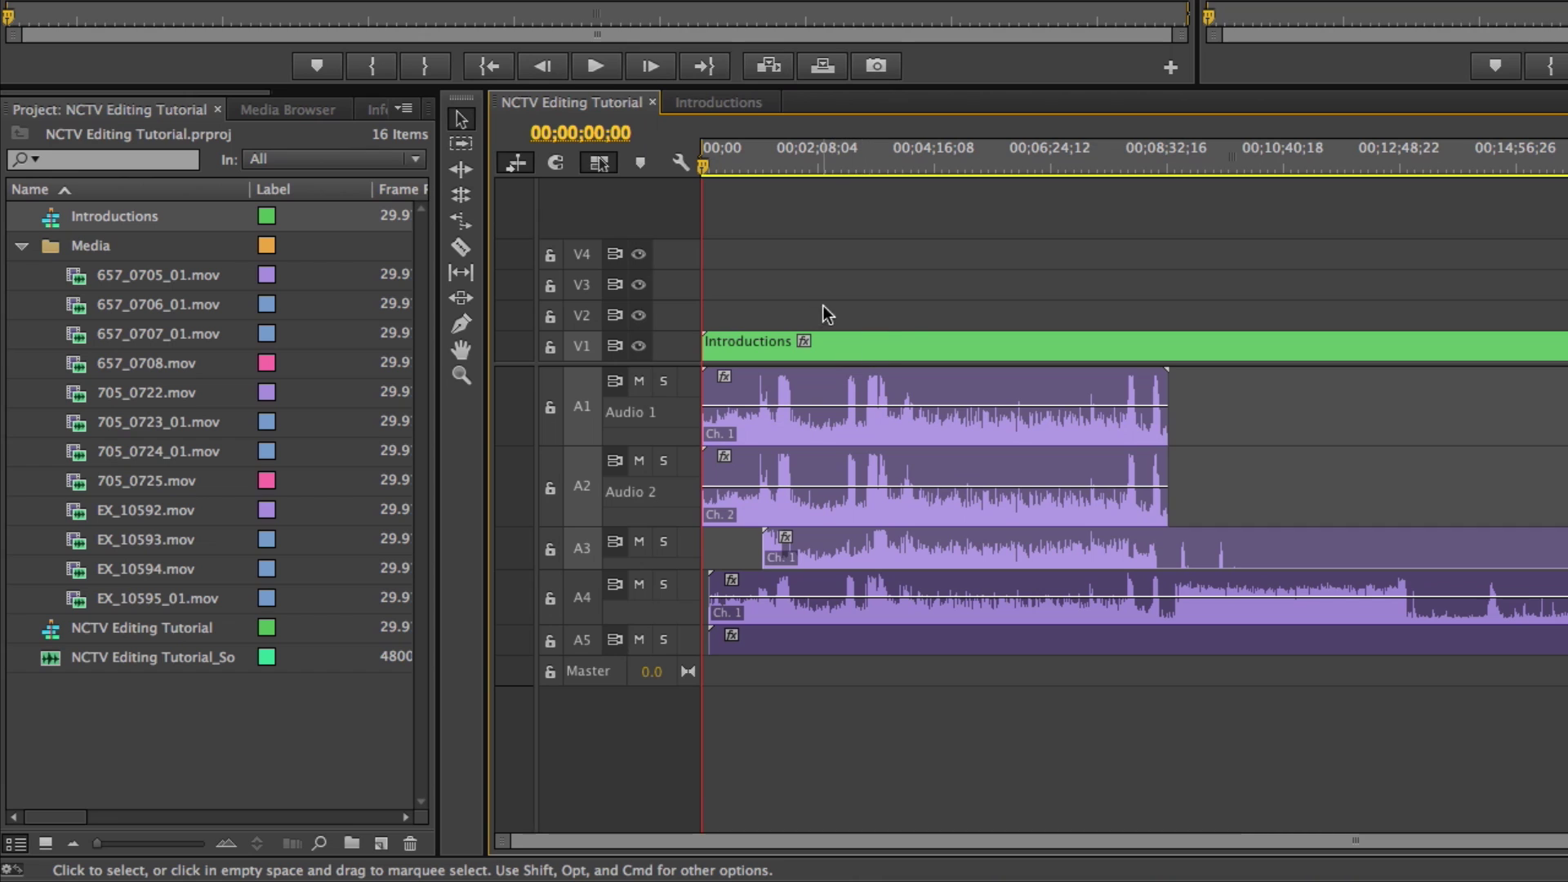
click(727, 104)
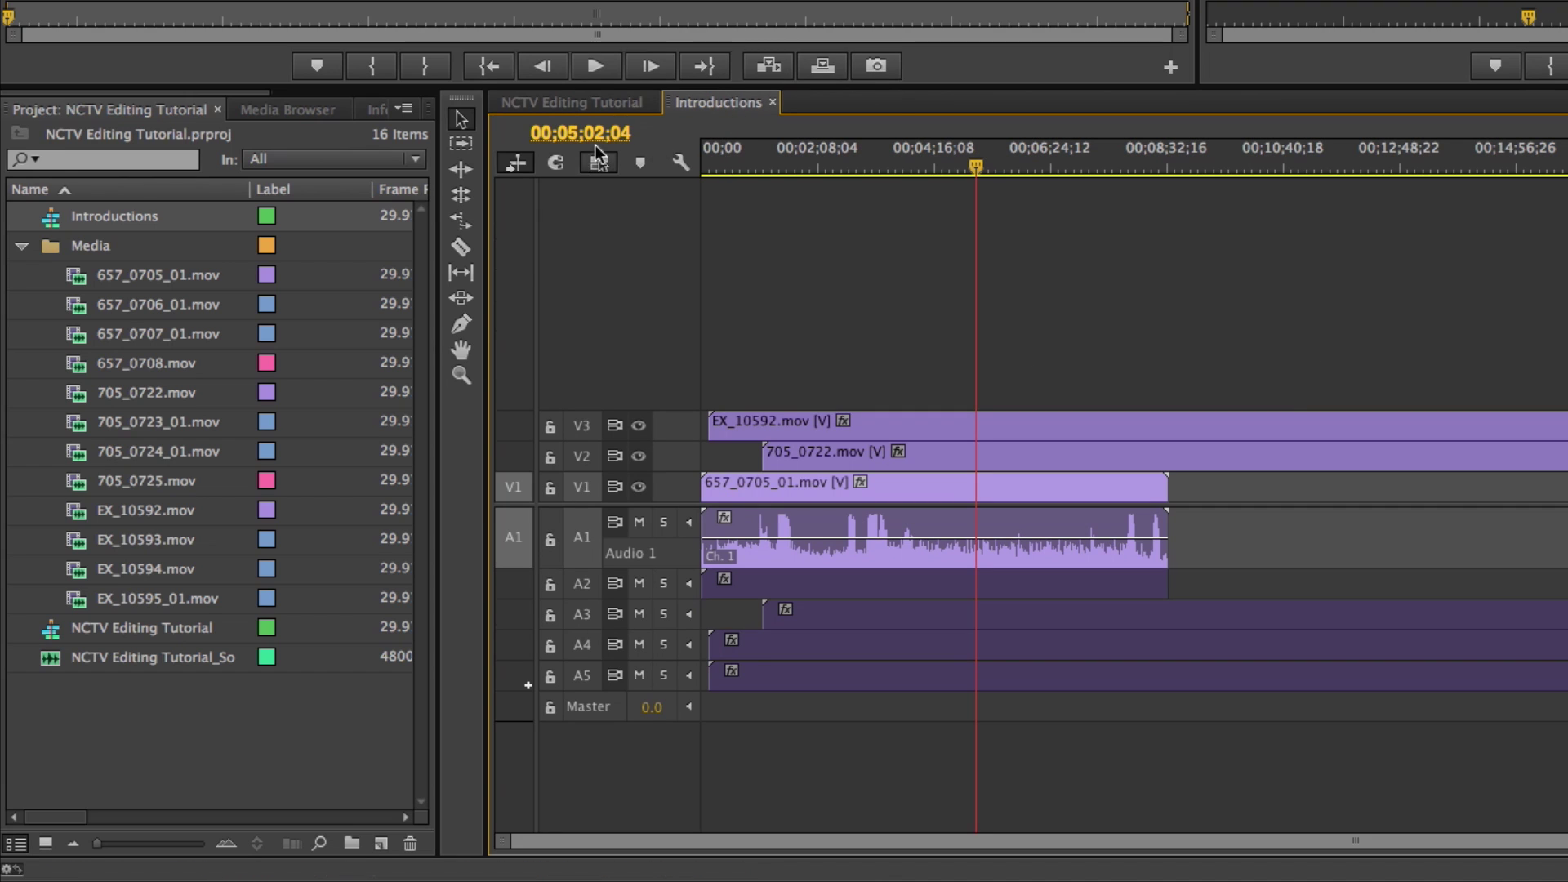
click(590, 101)
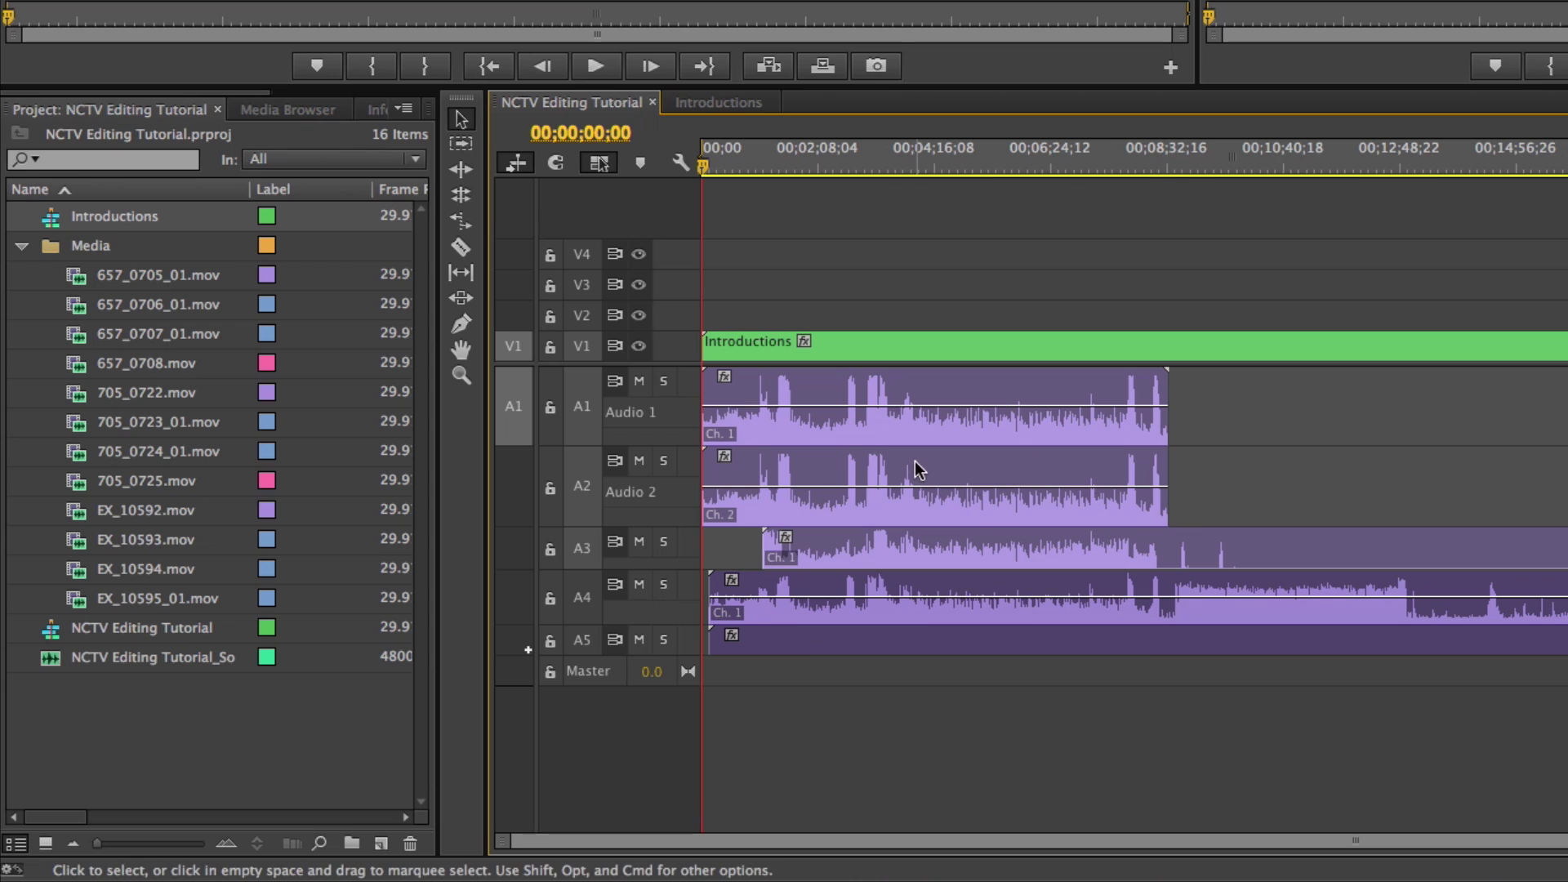
click(641, 543)
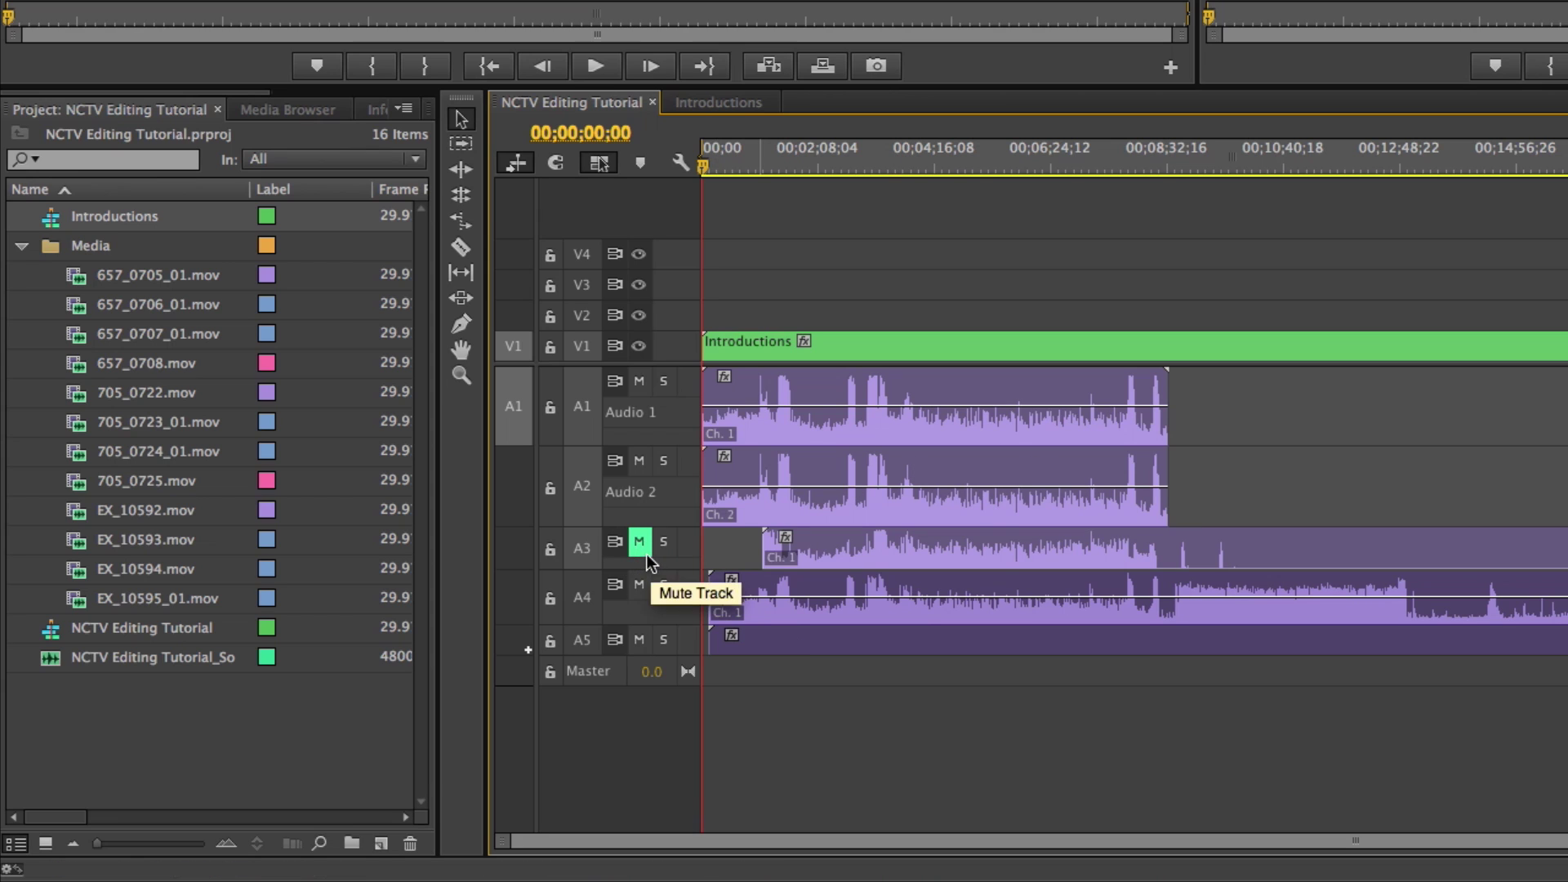
click(641, 542)
click(664, 461)
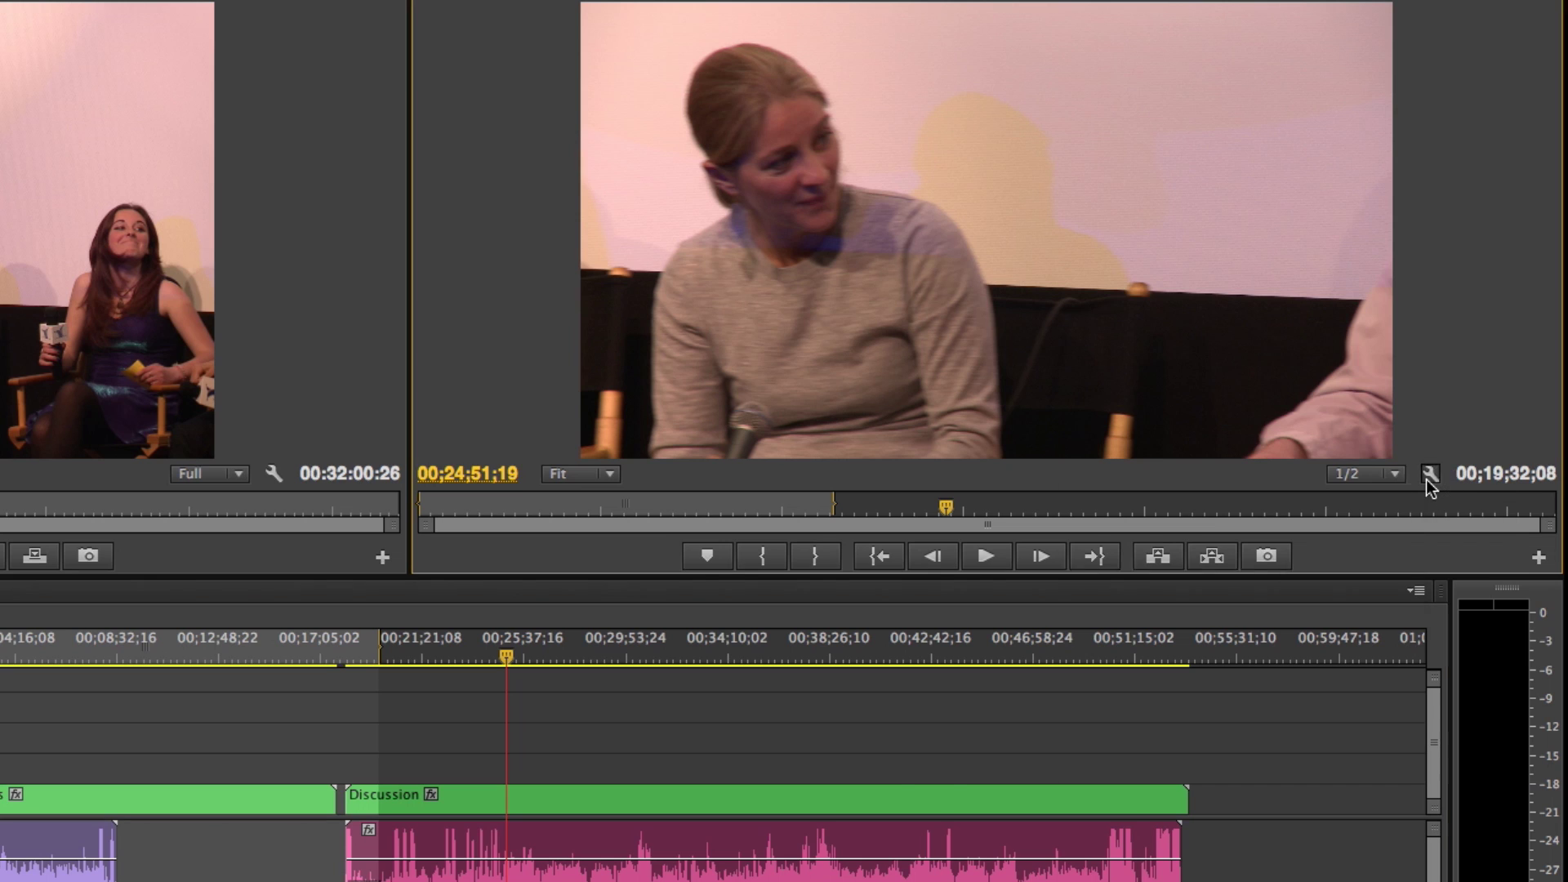
Switch the Program monitor display to Multi-Camera from its Settings menu.
click(1428, 484)
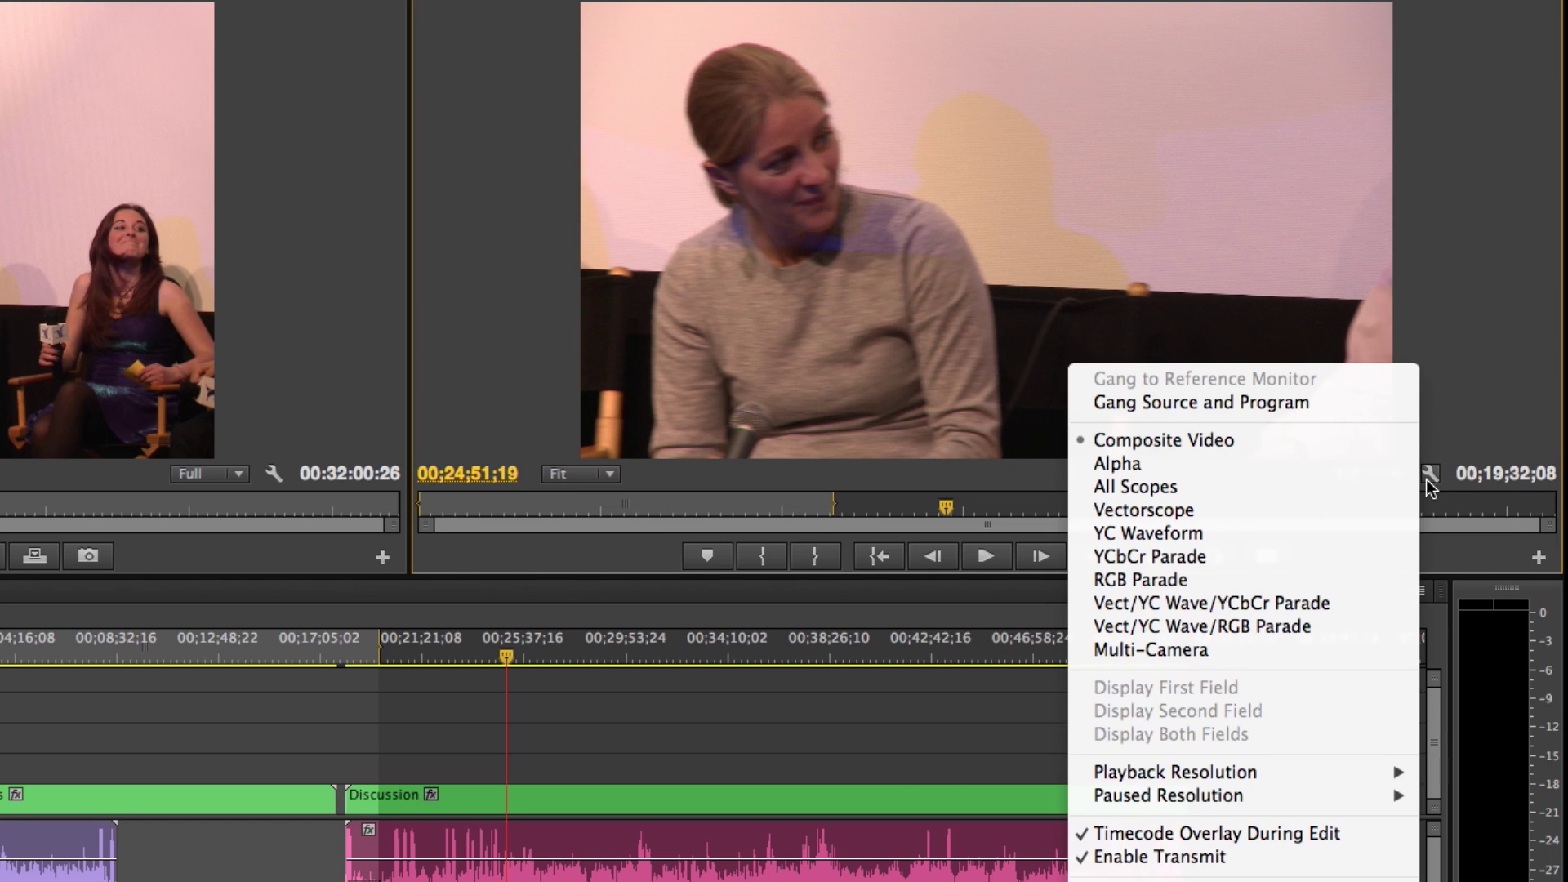
click(1187, 649)
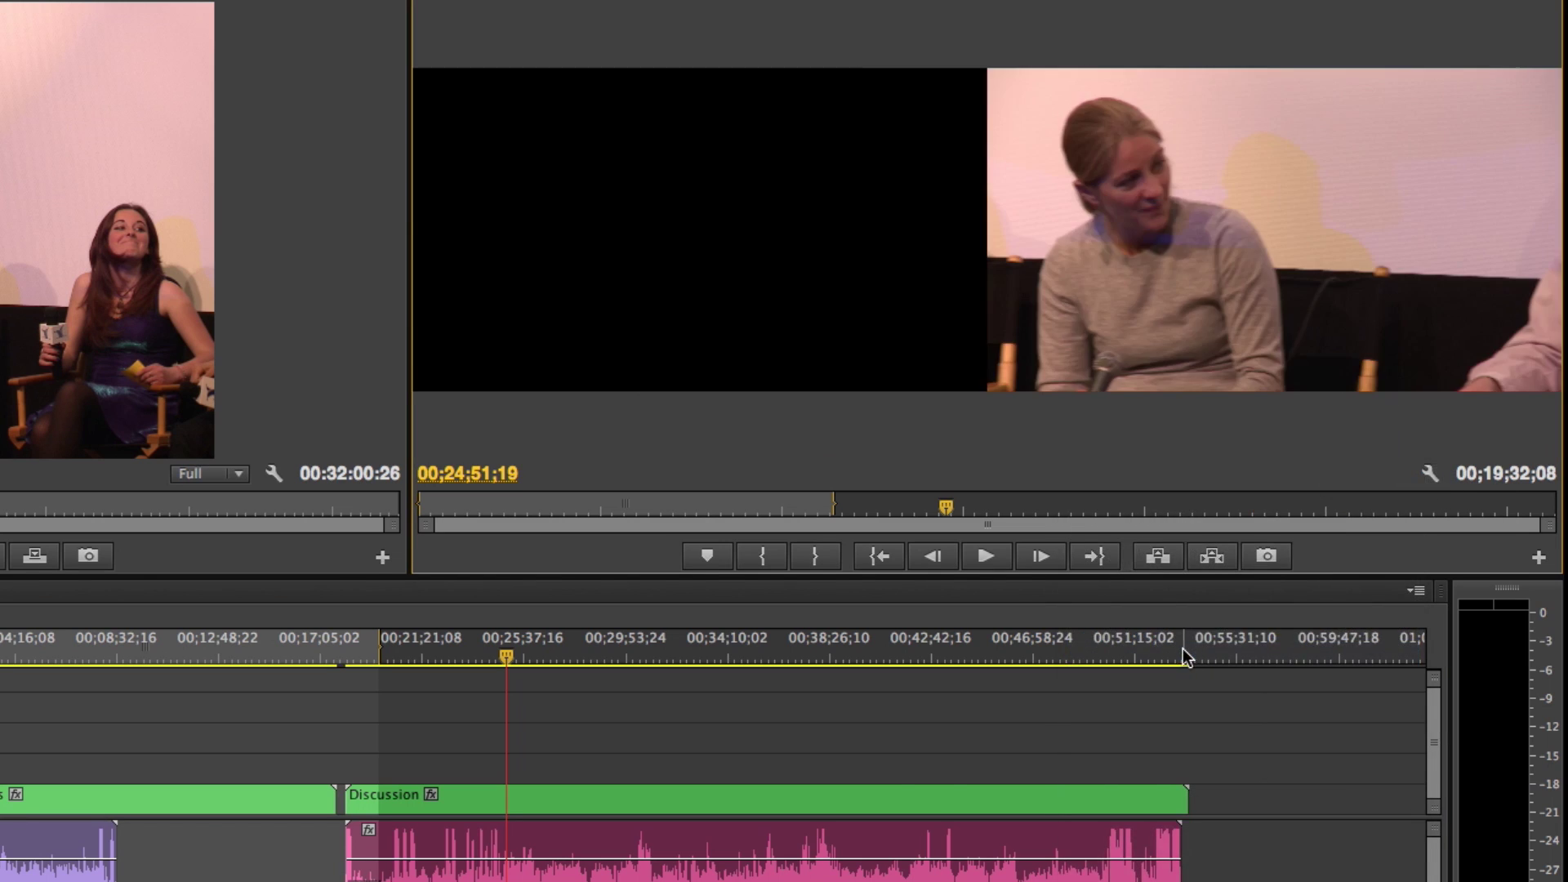
Enable Multi-Camera on the Discussion clip, turning it into [MC1] Discussion.
right_click(613, 799)
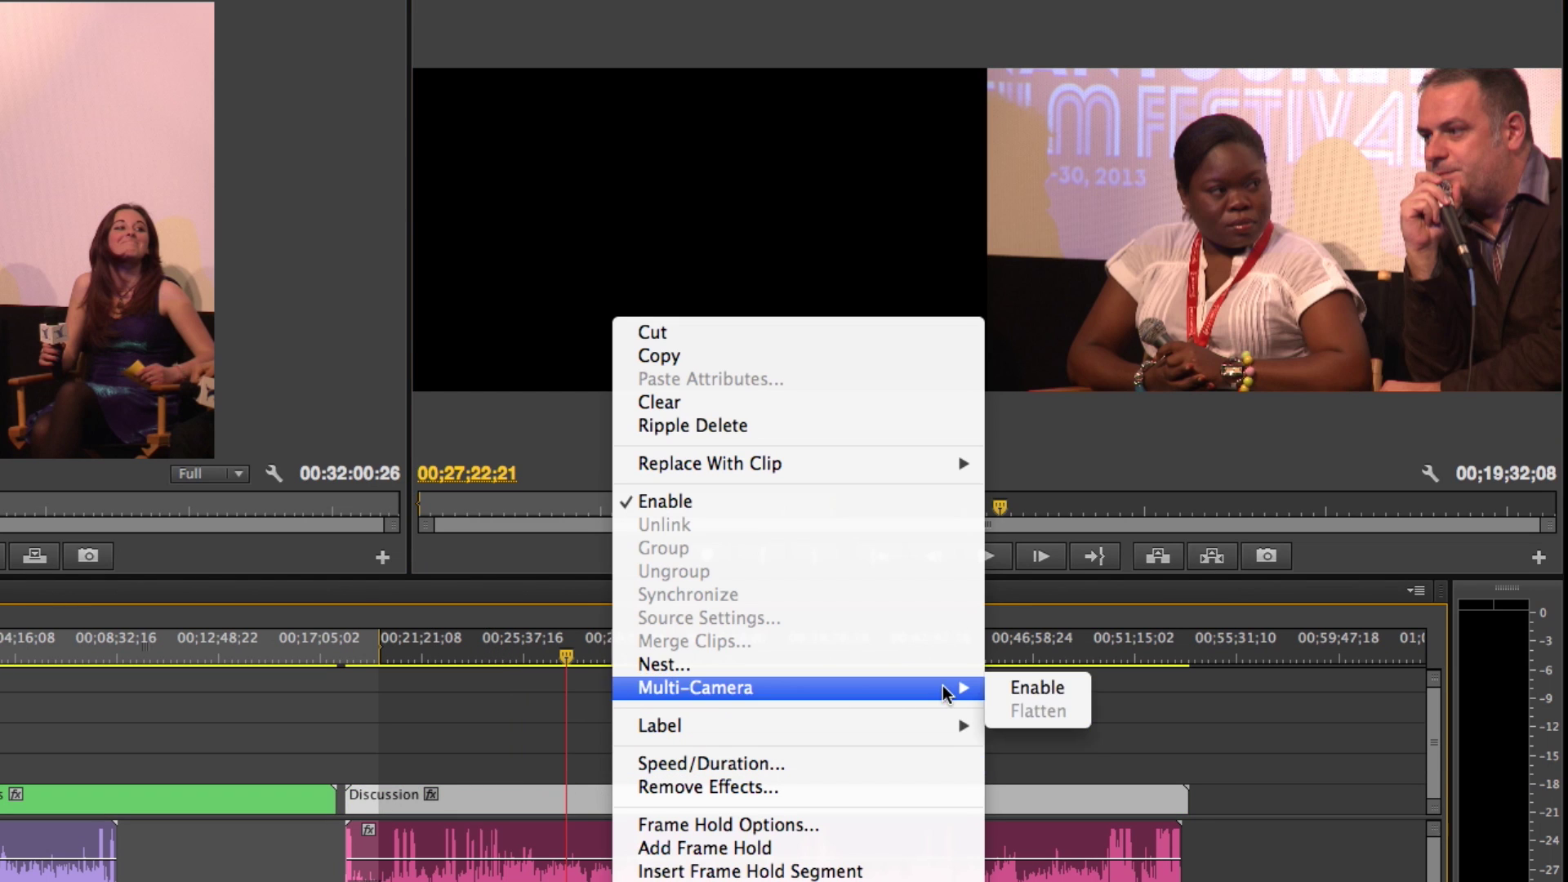
click(1025, 692)
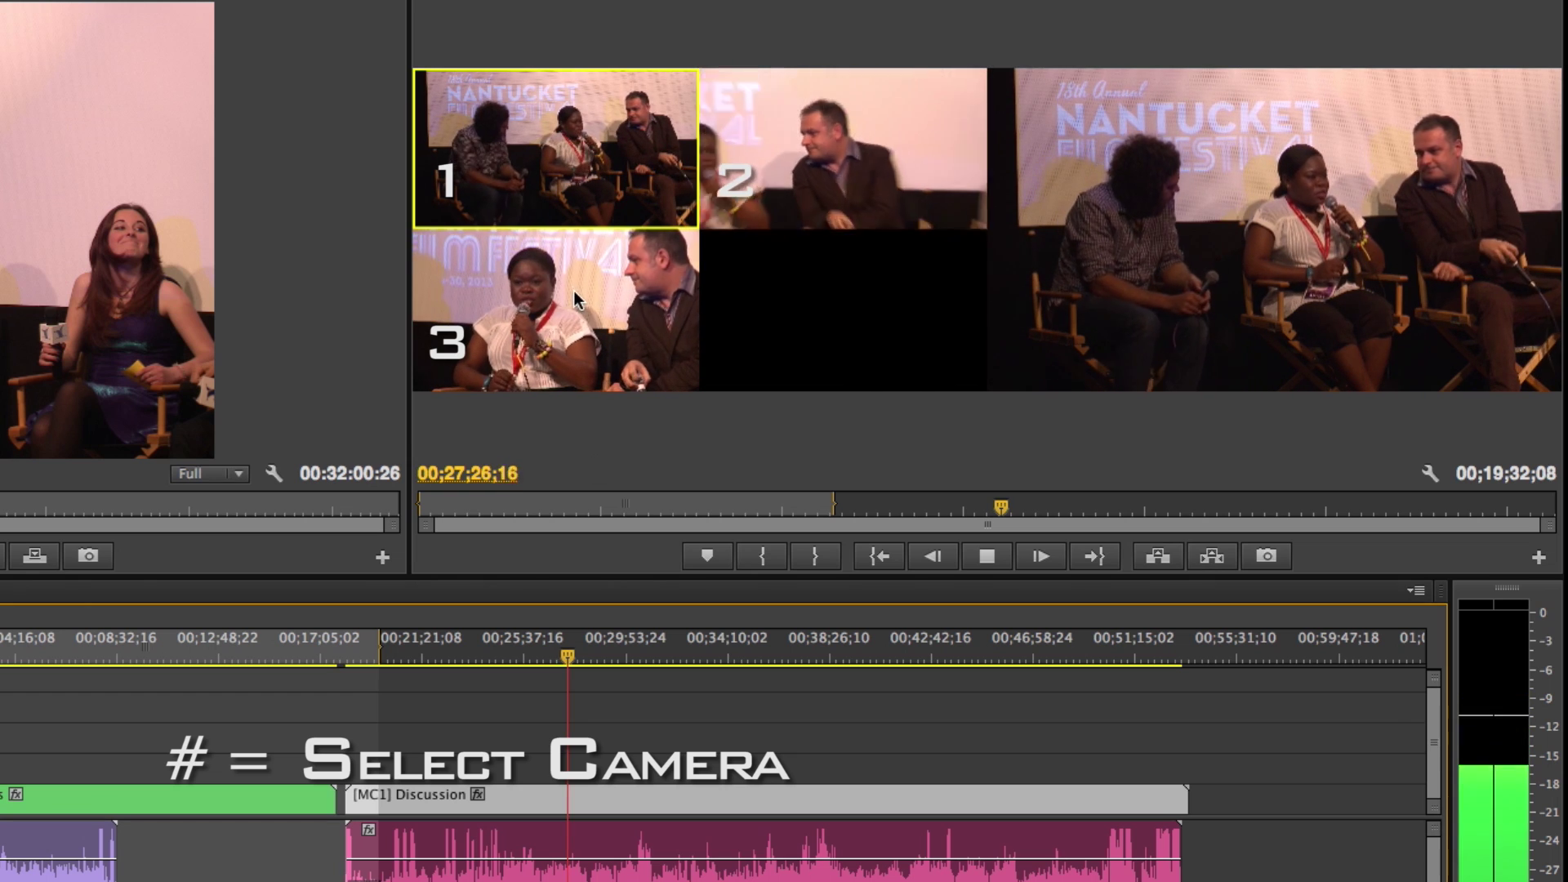
Record live cuts during playback: camera 3, then camera 2, camera 1, and back to camera 3.
key(space)
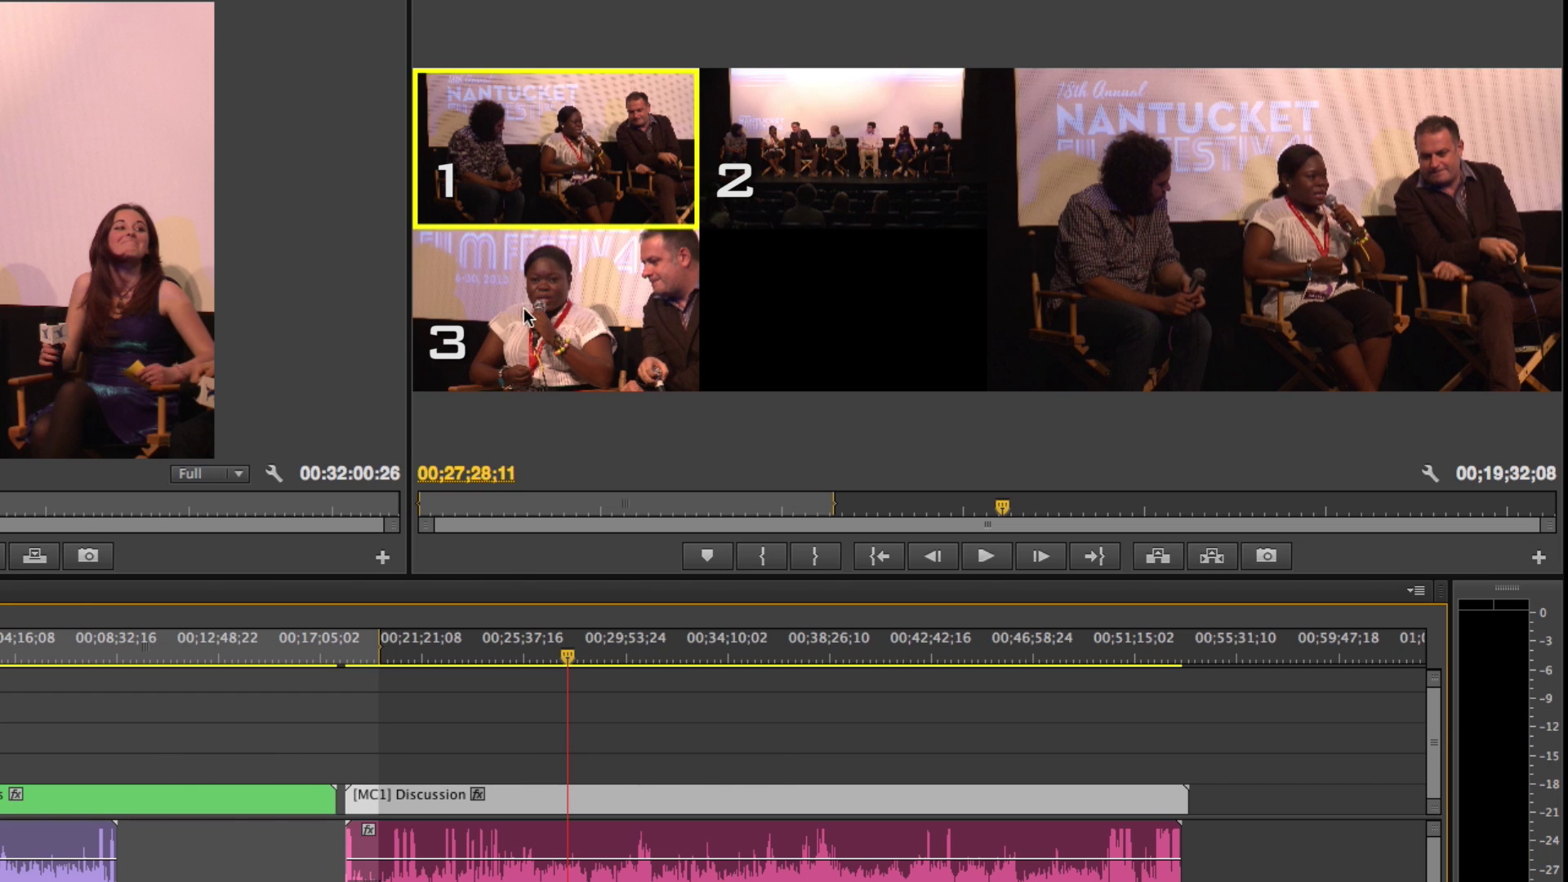
key(space)
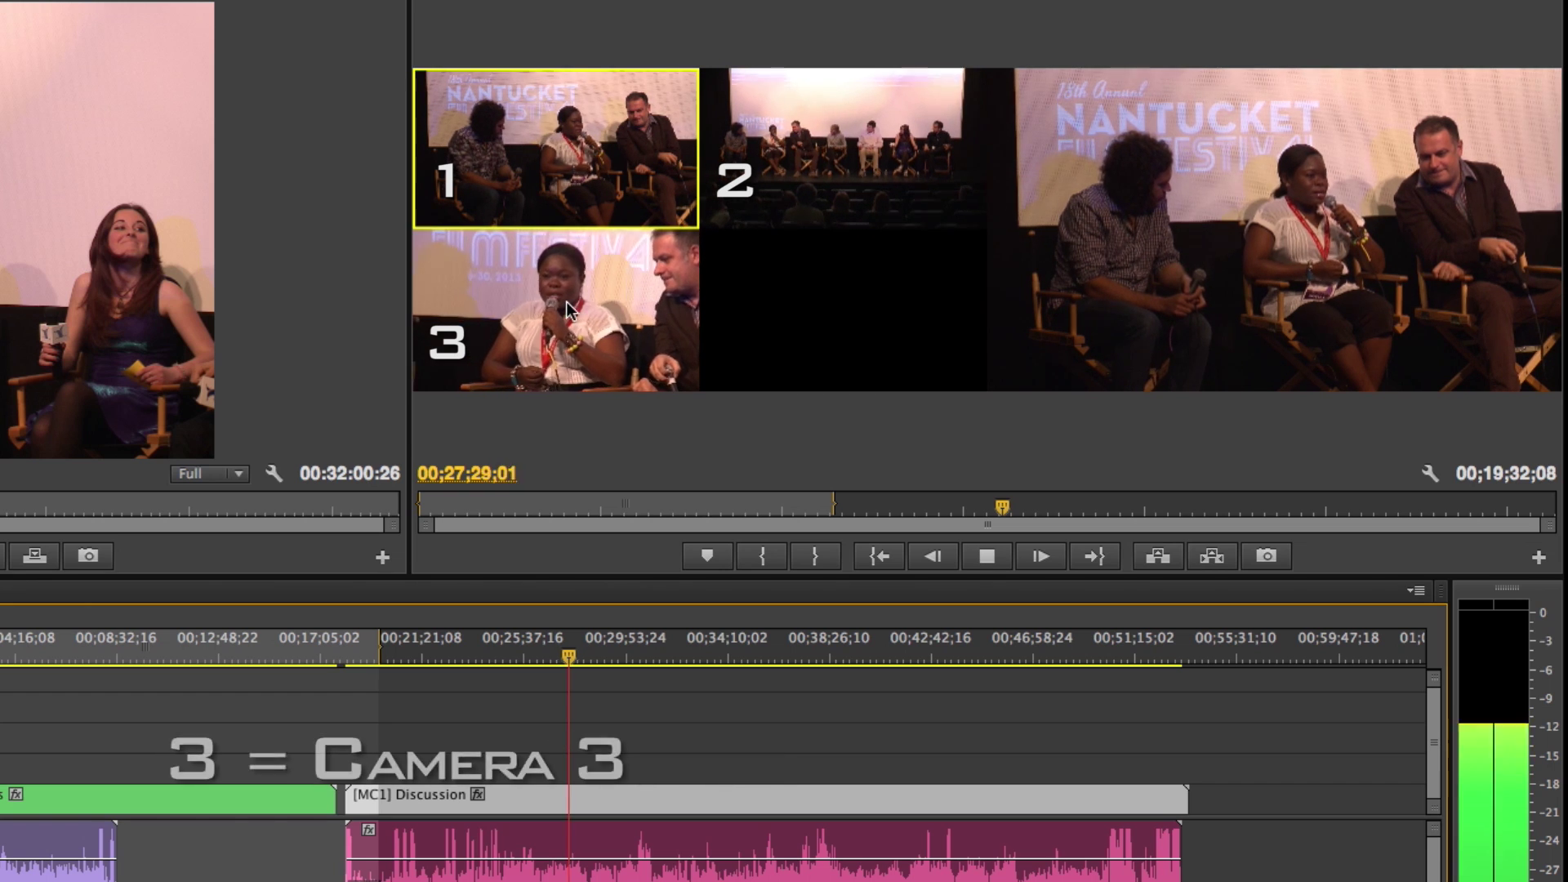
key(3)
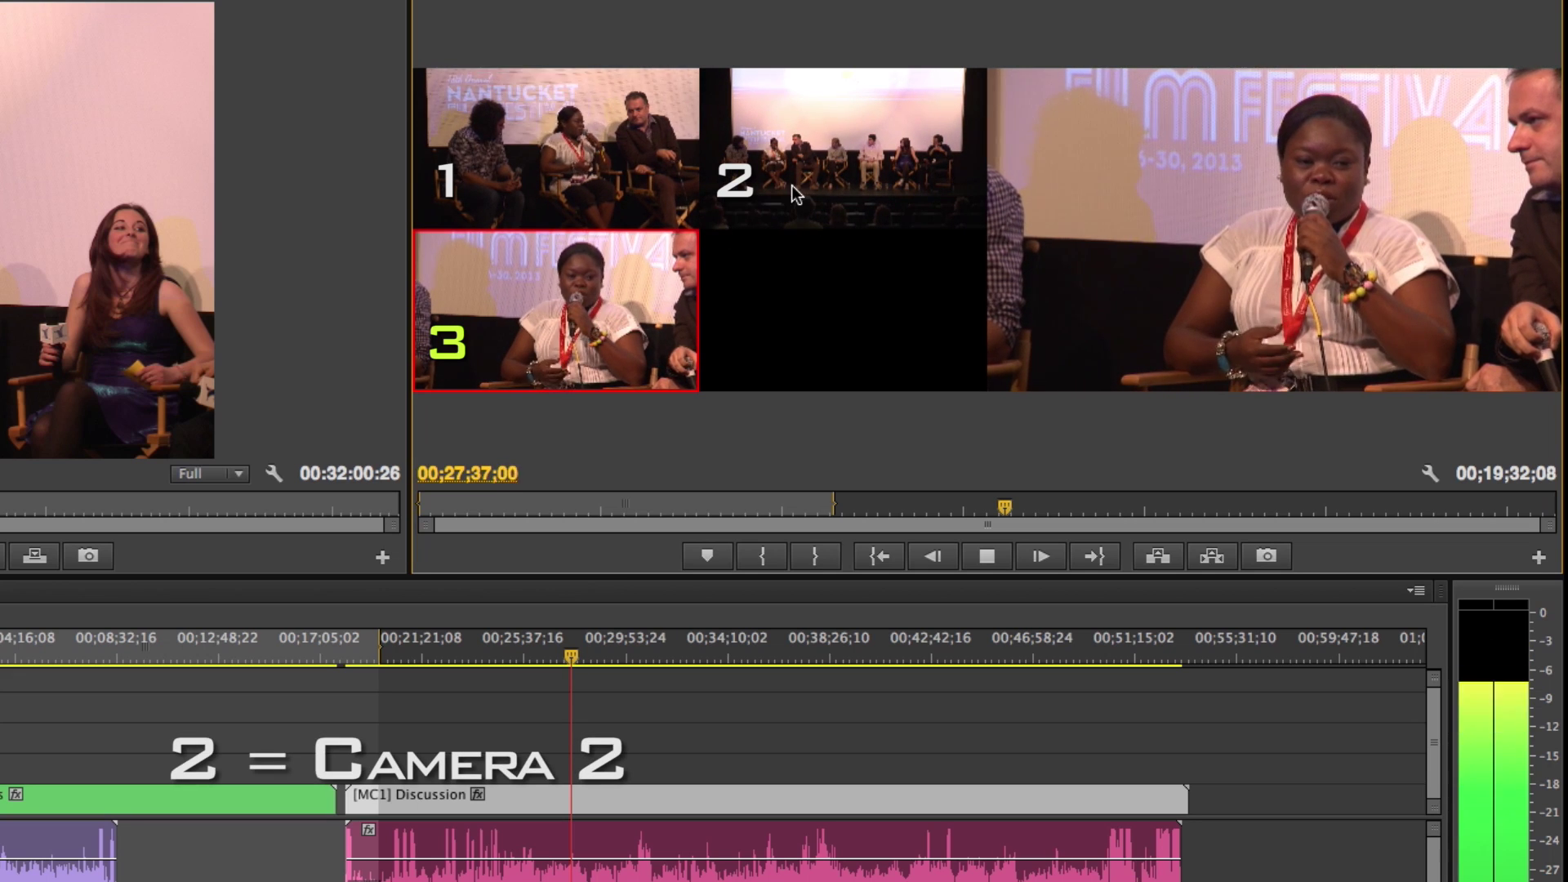
click(829, 180)
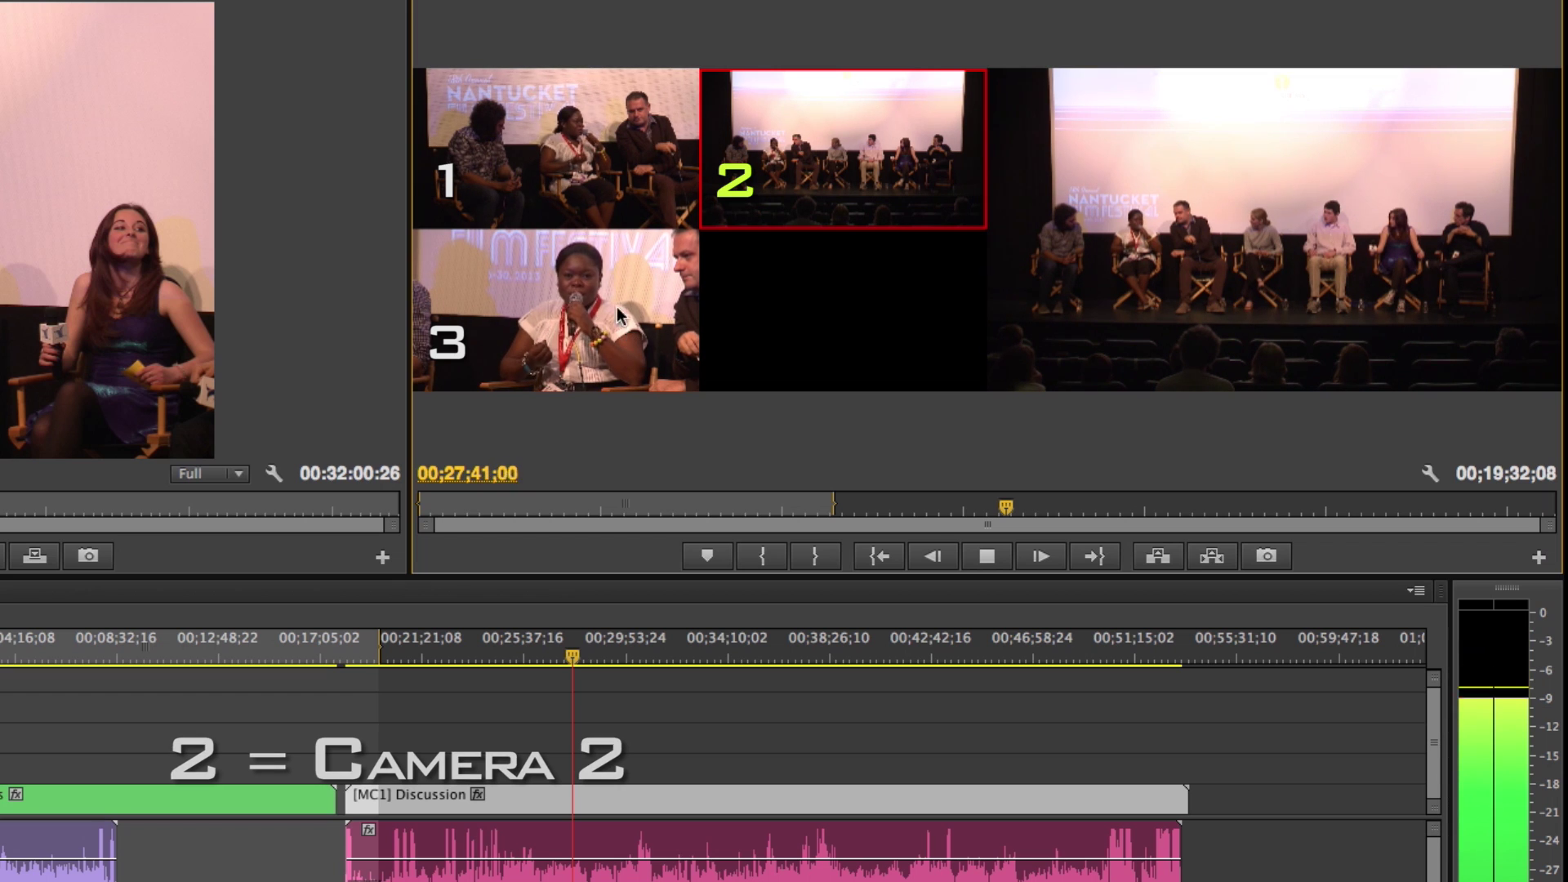
click(593, 174)
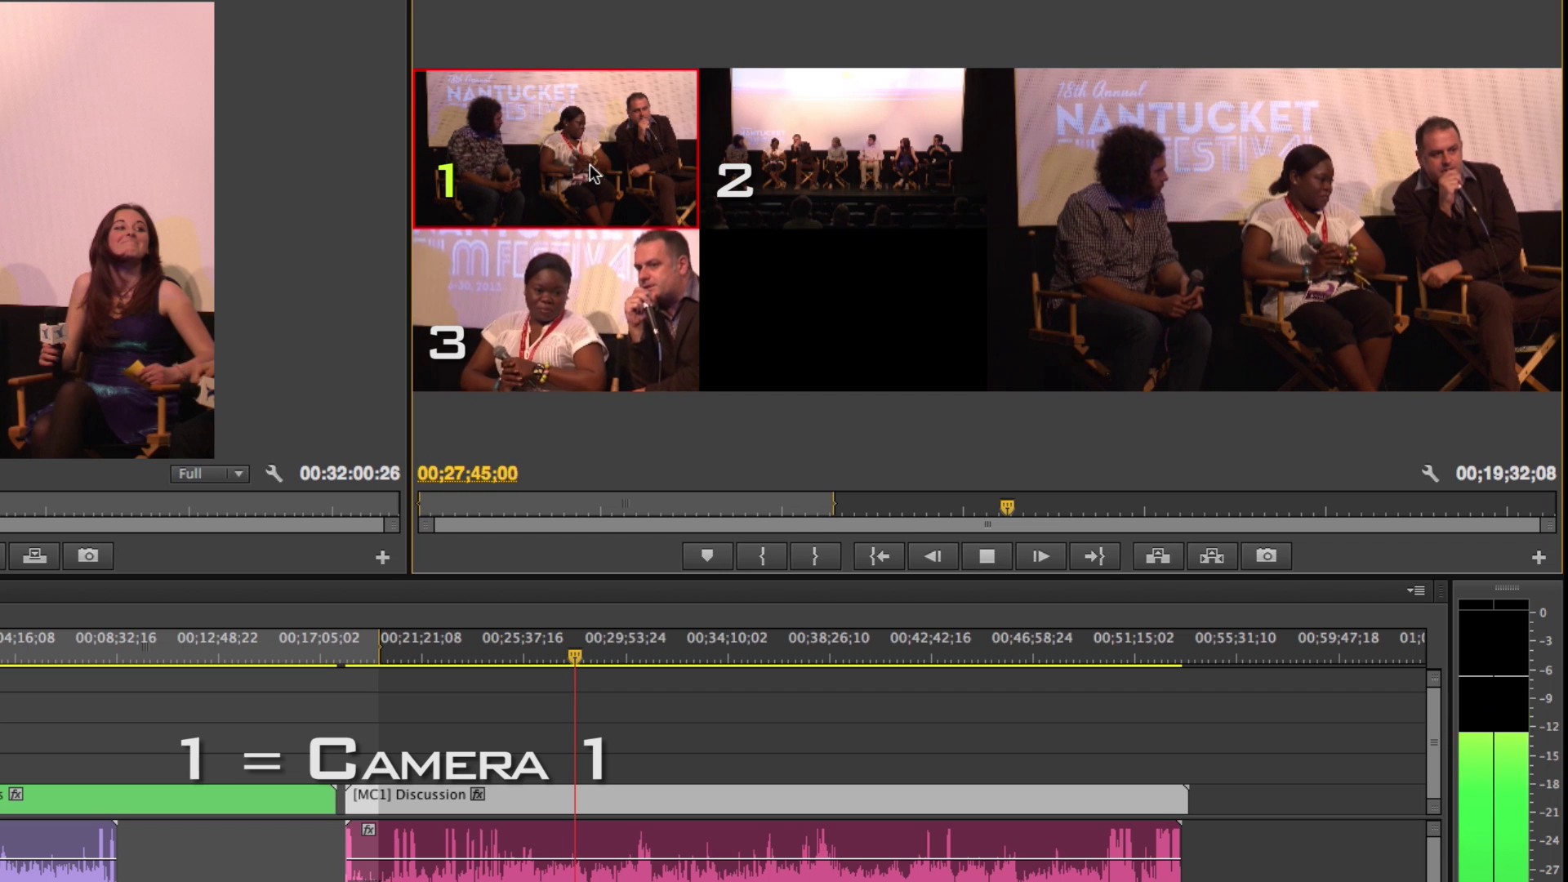
click(607, 311)
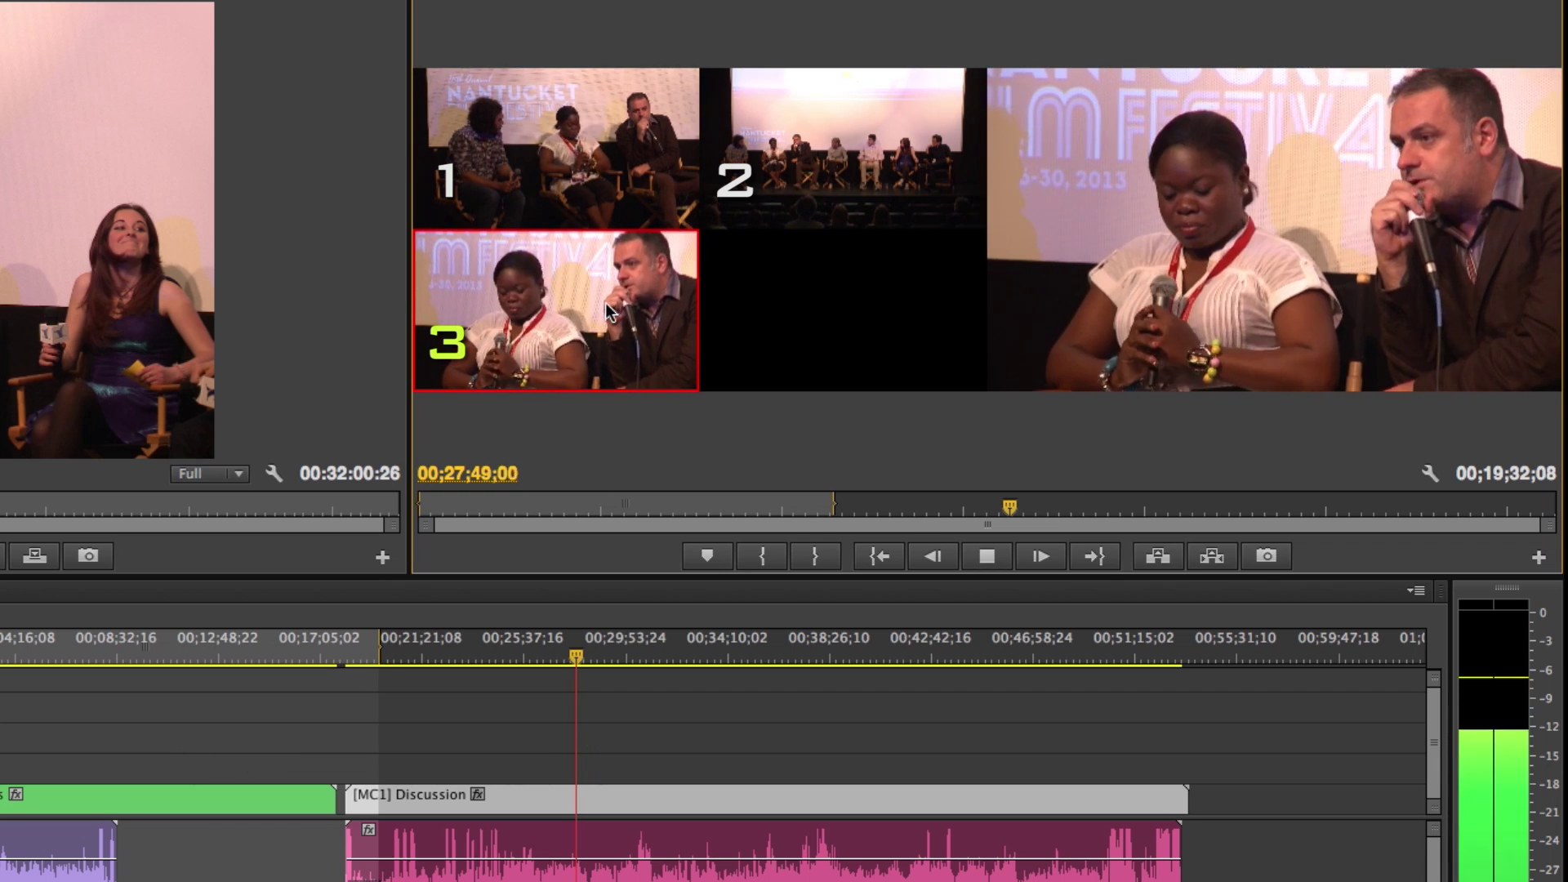
key(space)
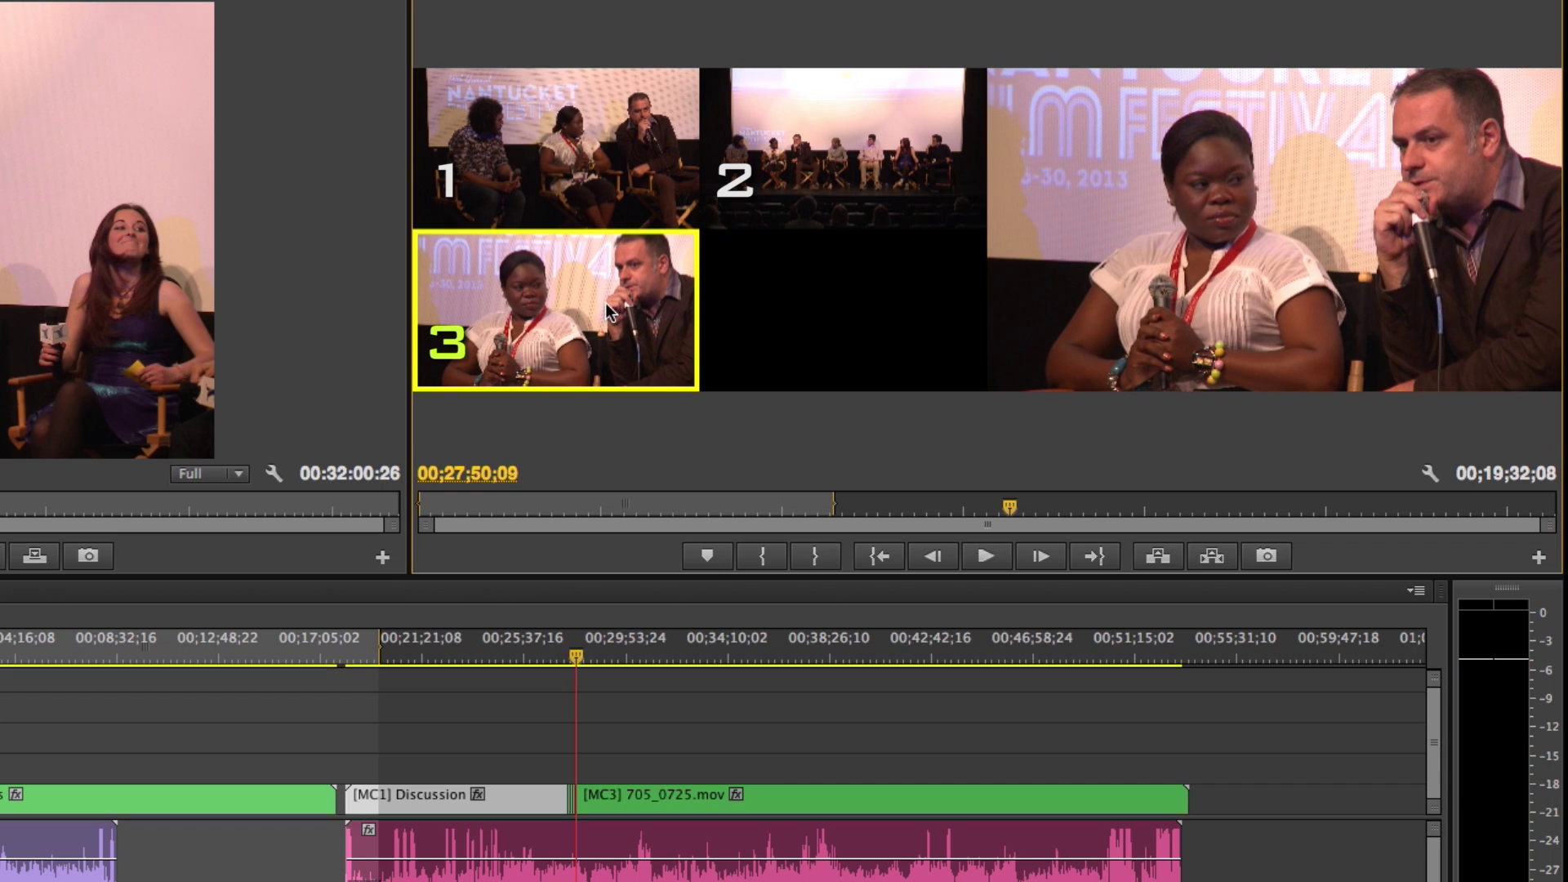
click(582, 731)
Zoom the timeline in and scrub back over the recorded camera cuts.
key(=)
key(=)
key(=)
key(=)
key(=)
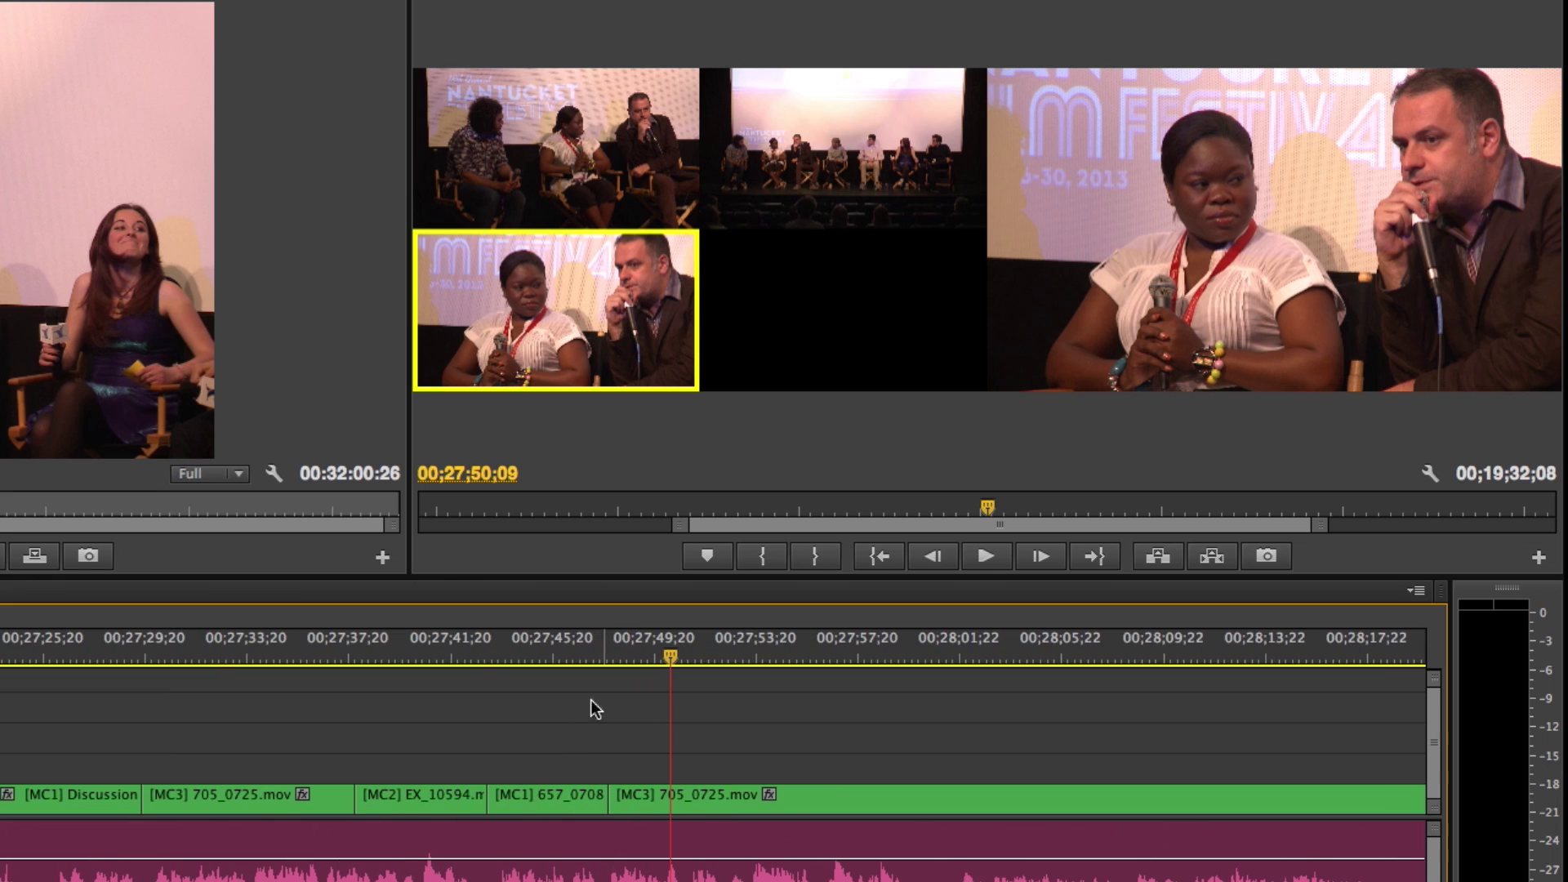
drag(161, 654, 532, 671)
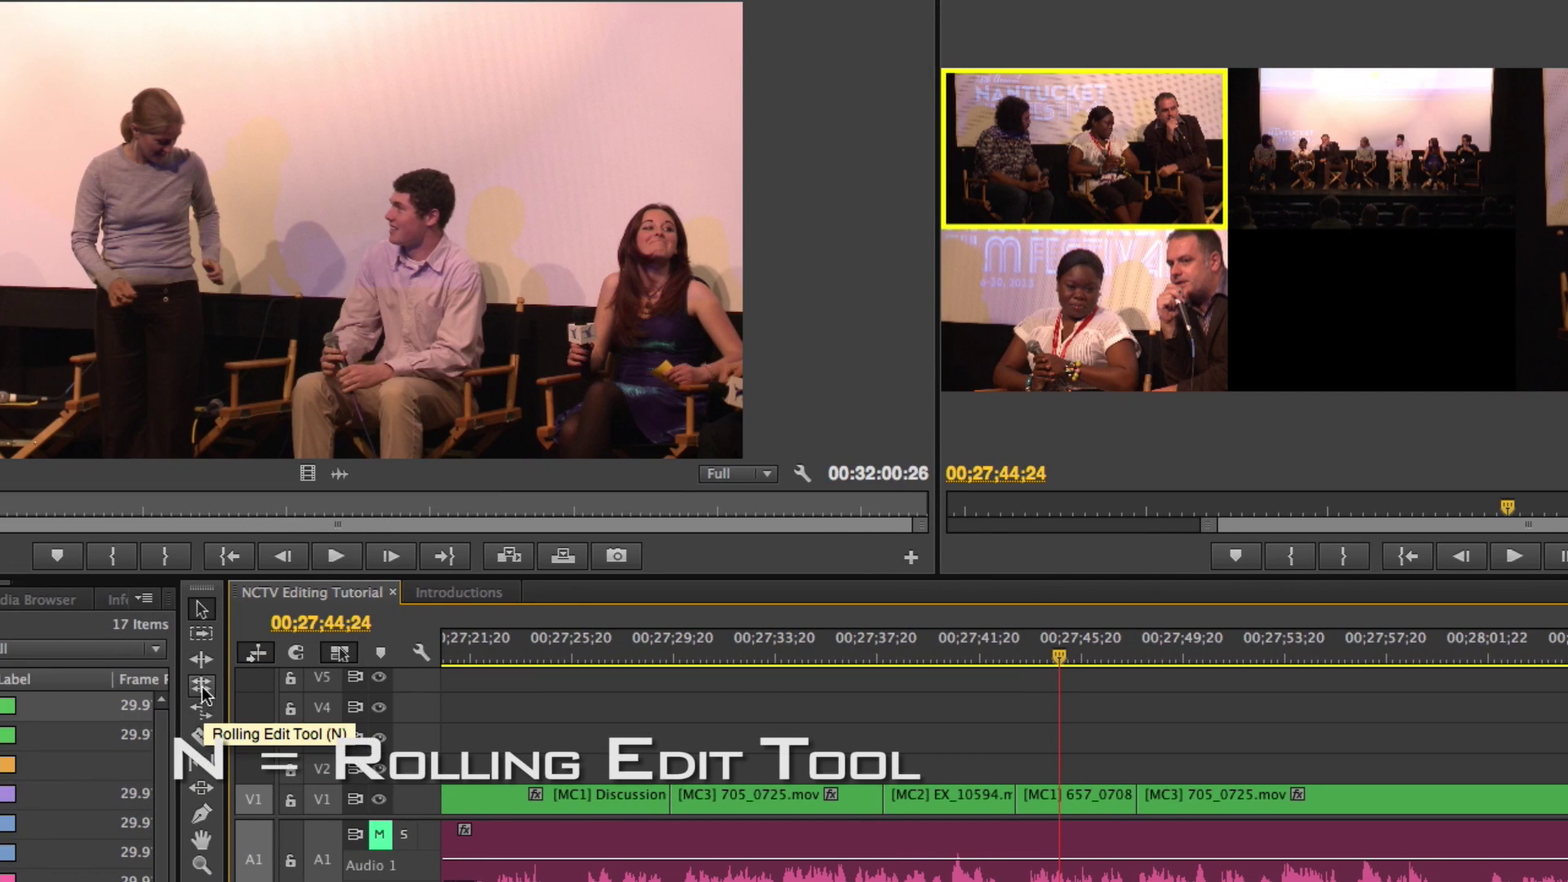
Roll the cut between the MC2 and MC1 segments by four frames with the Rolling Edit tool.
click(202, 689)
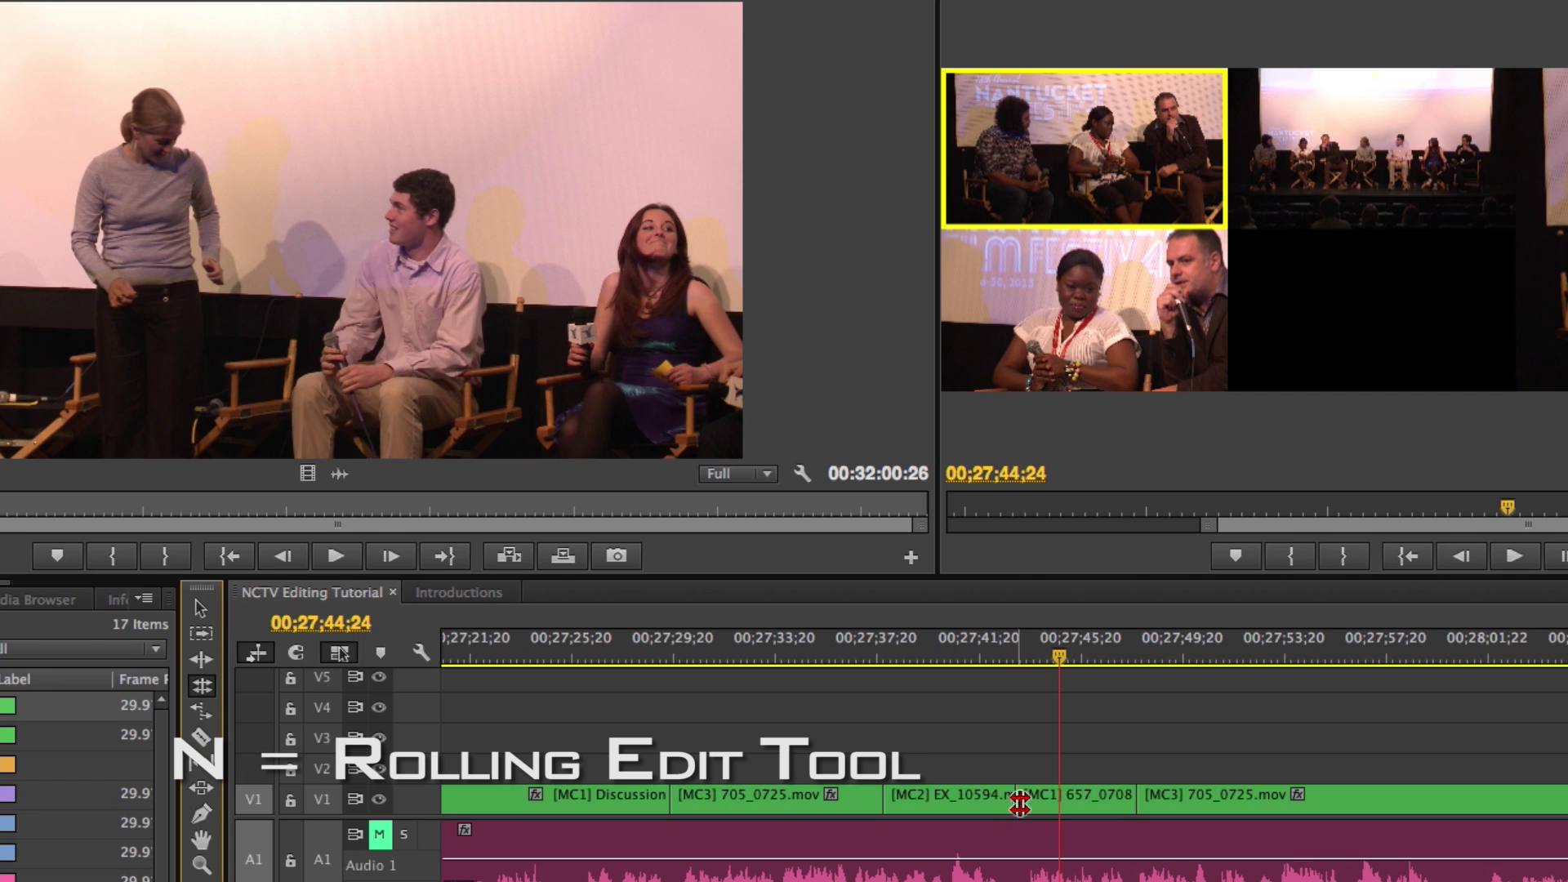
drag(1026, 654, 1018, 658)
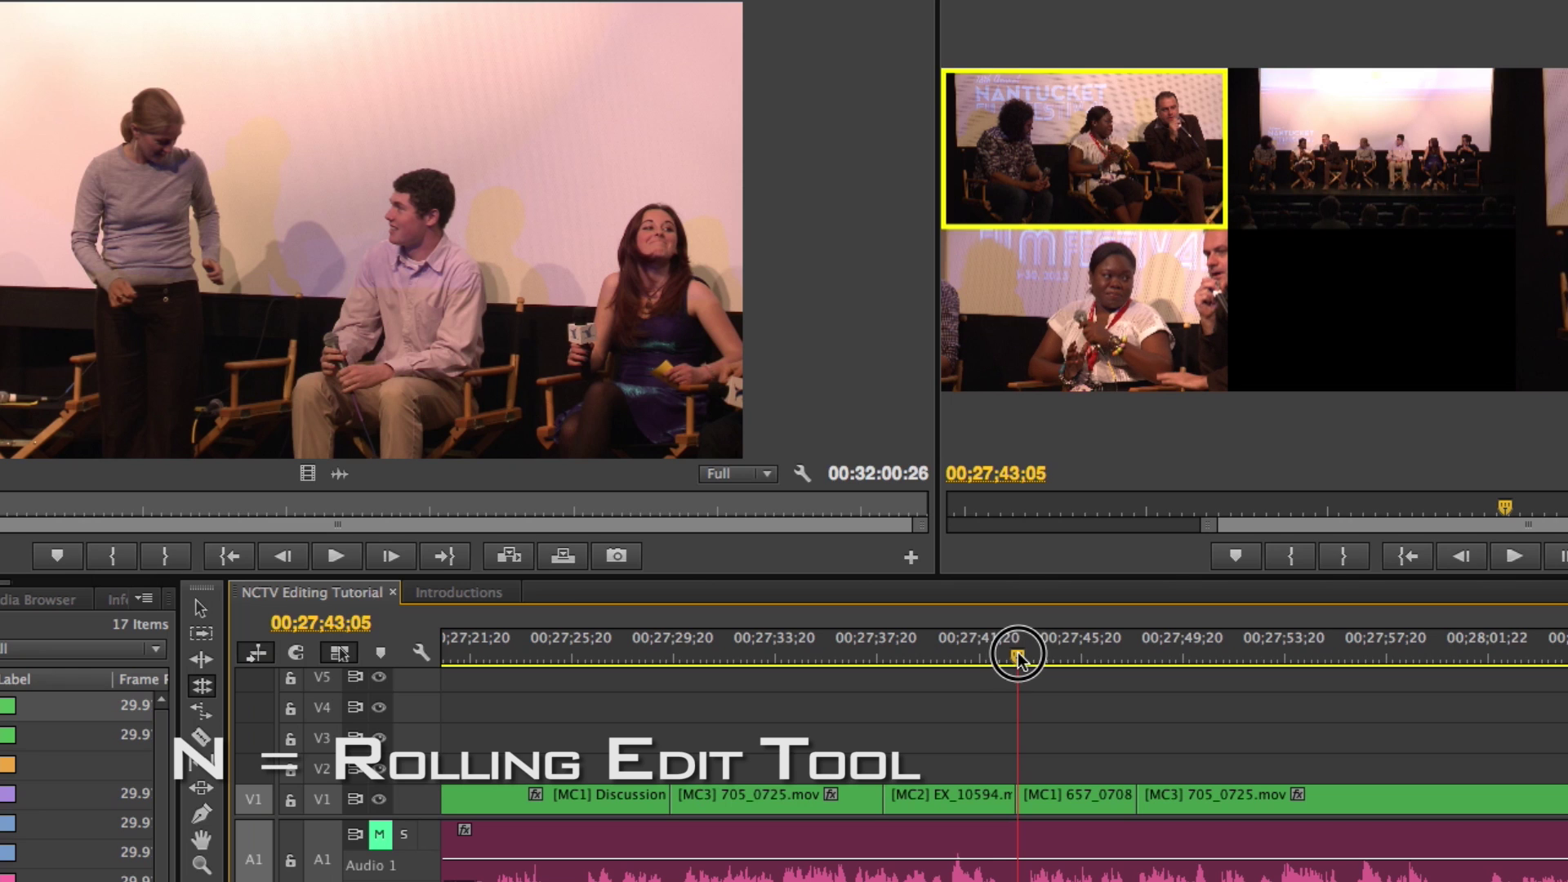
drag(1017, 796, 1008, 794)
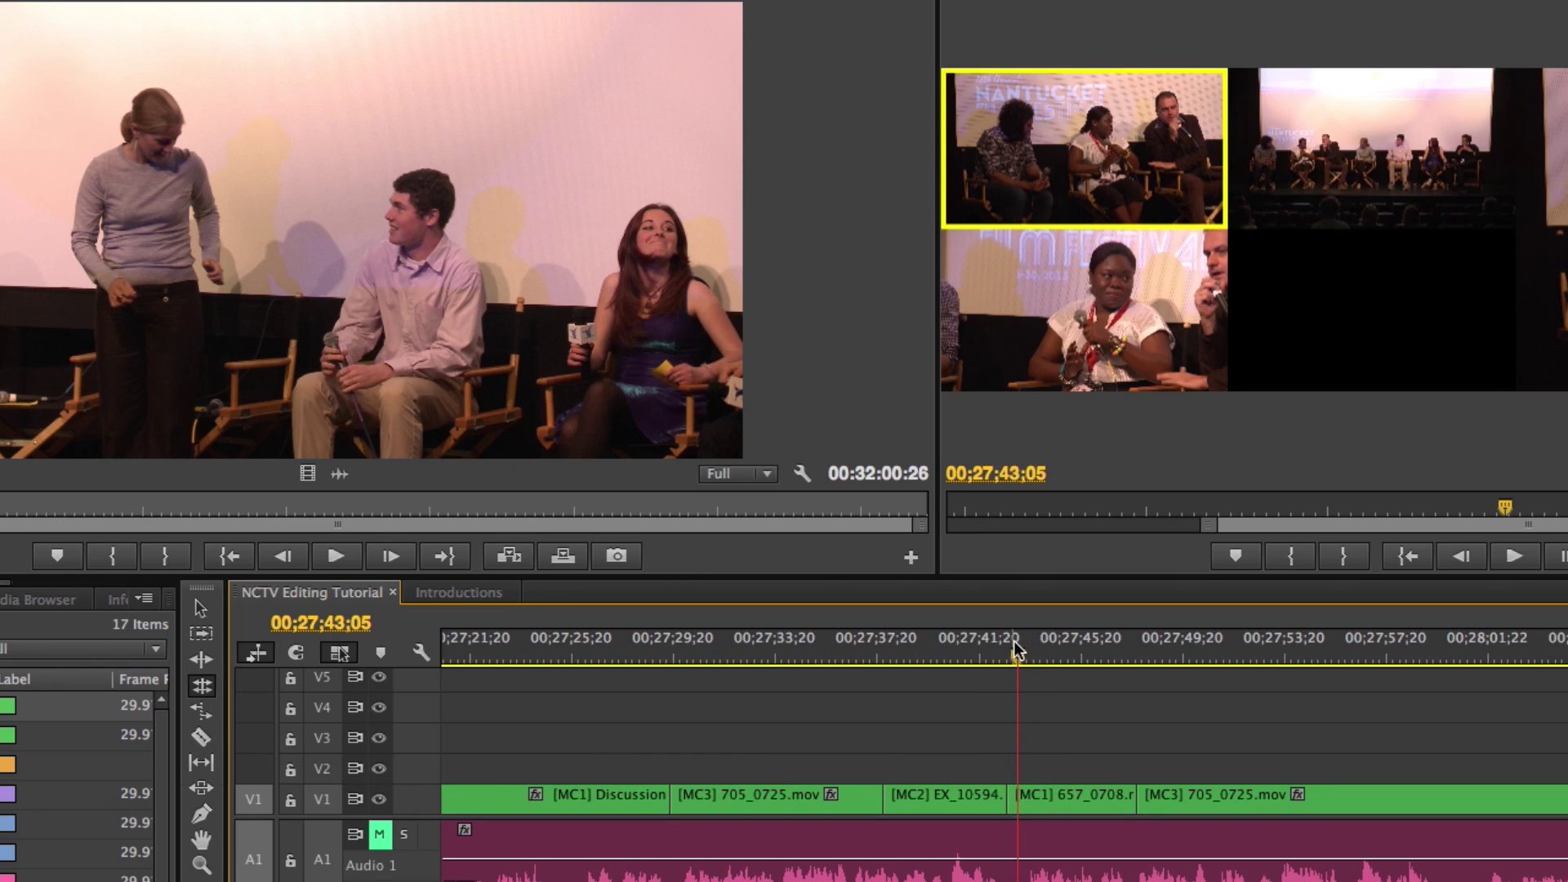
drag(1017, 651, 1006, 651)
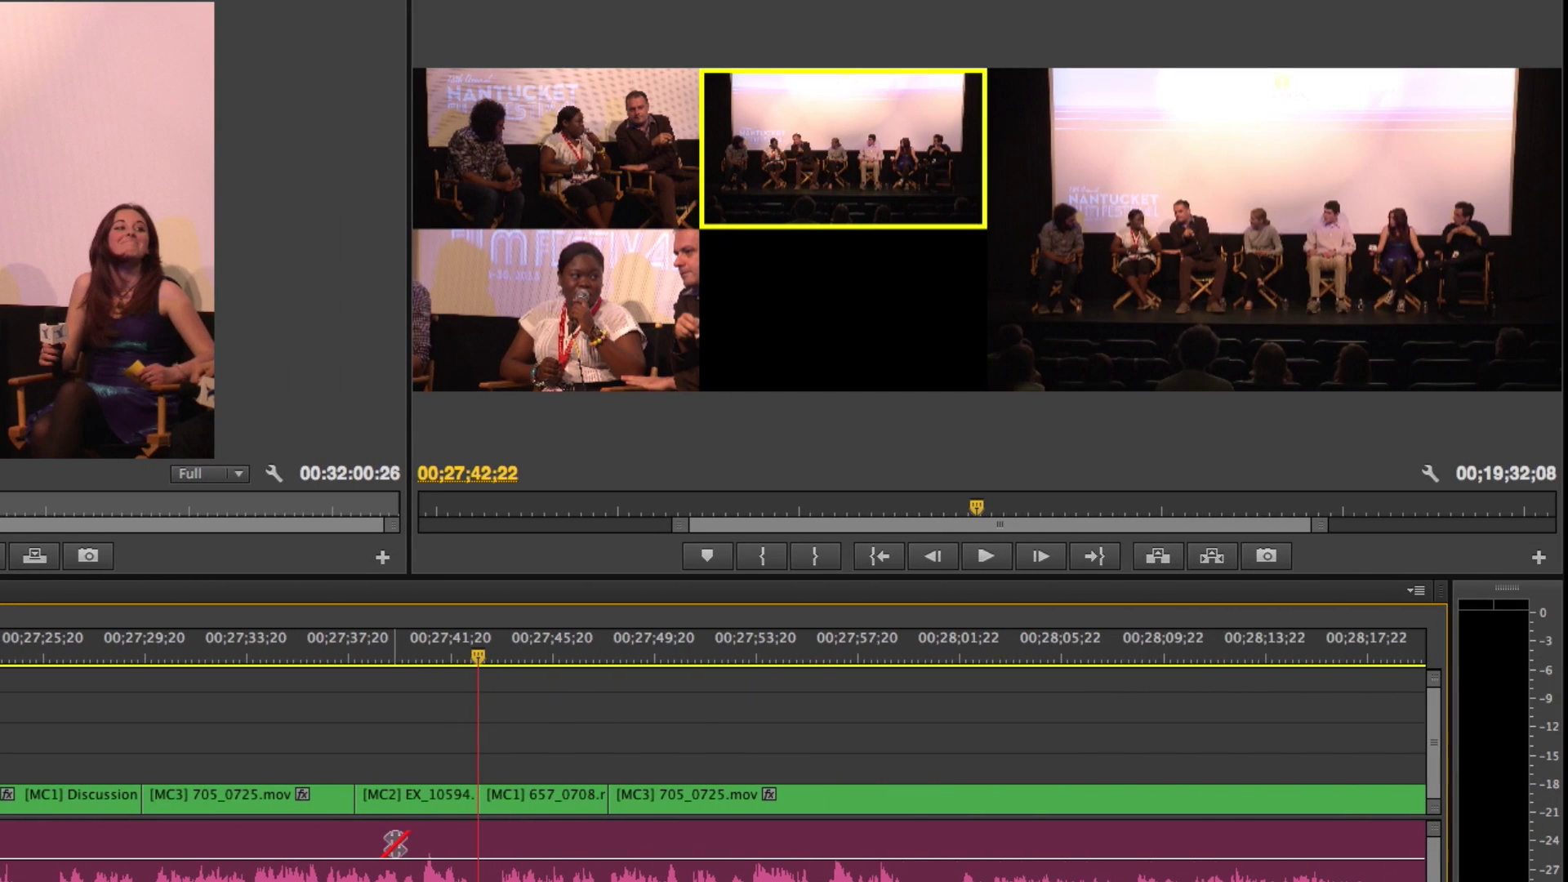
Switch the last segment from camera 3 to camera 1 (657_0708.mov), then zoom back in.
key(minus)
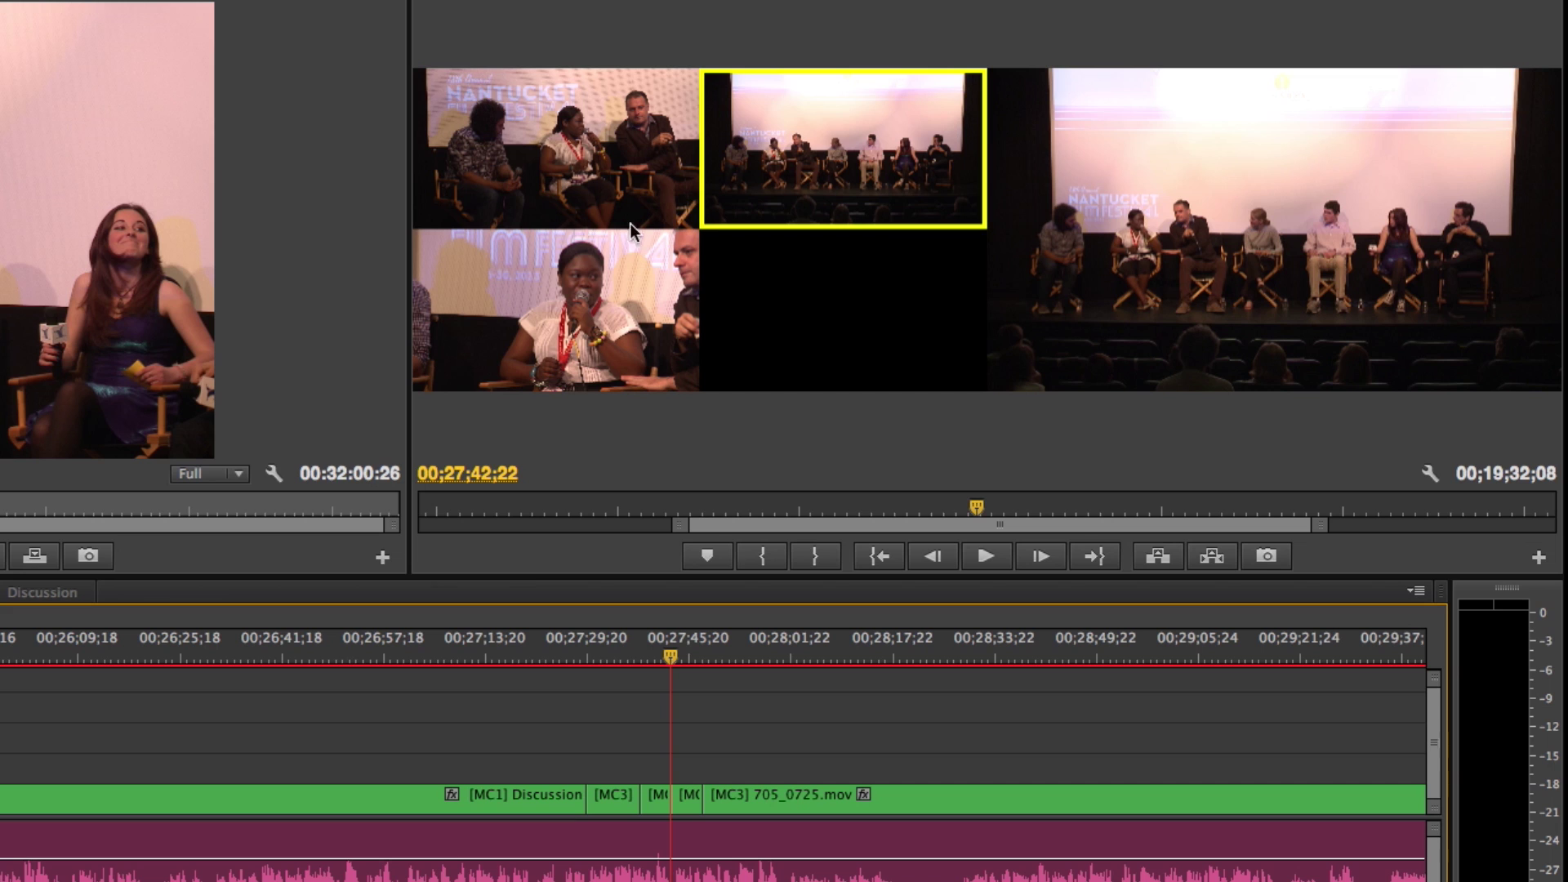
click(741, 650)
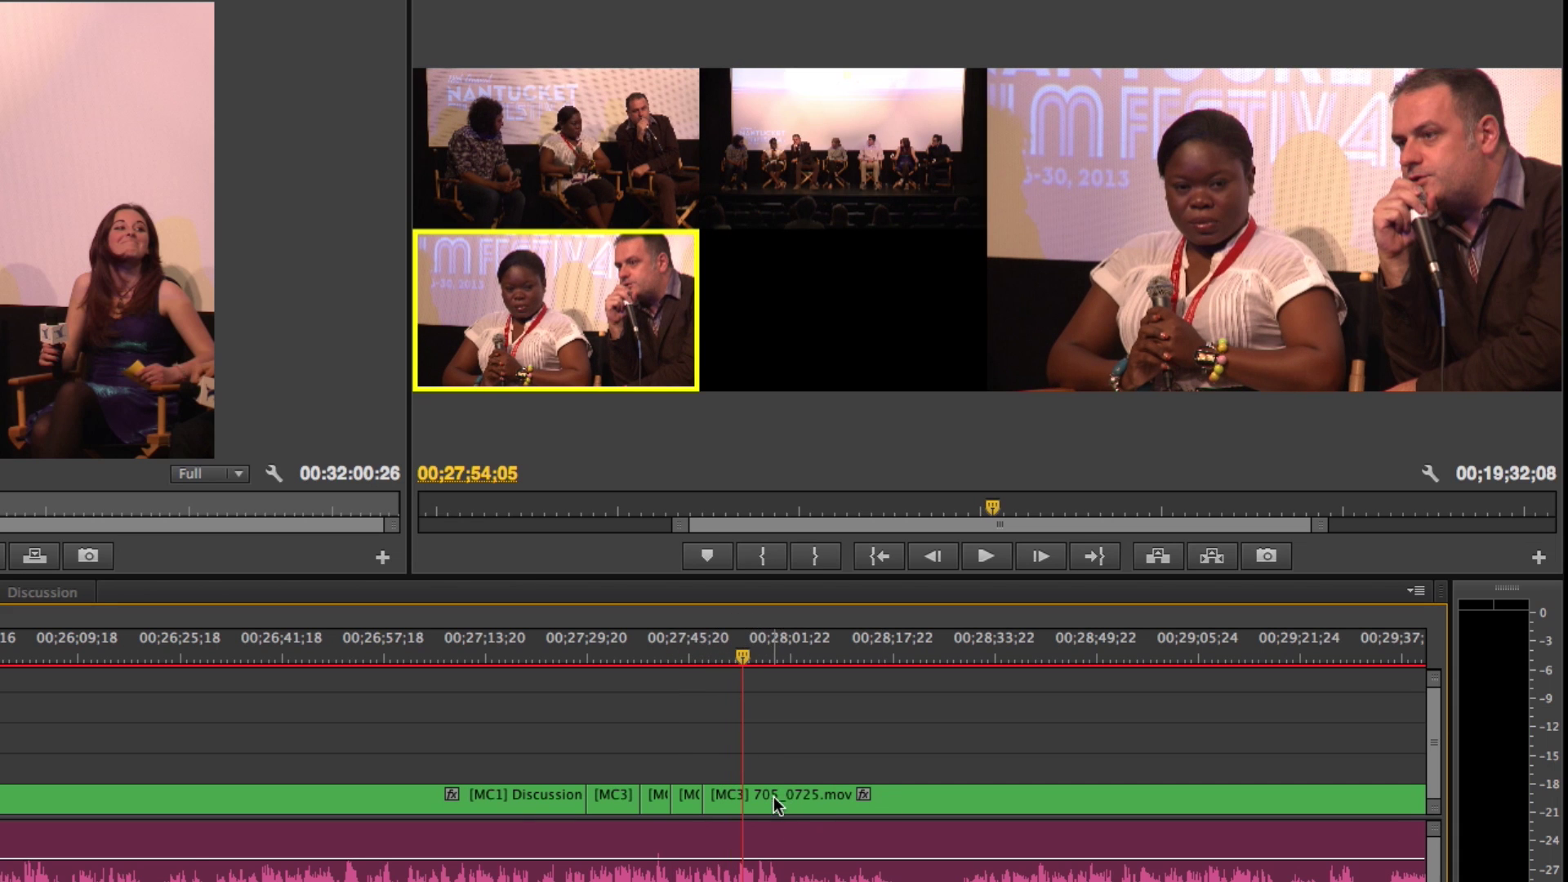
key(minus)
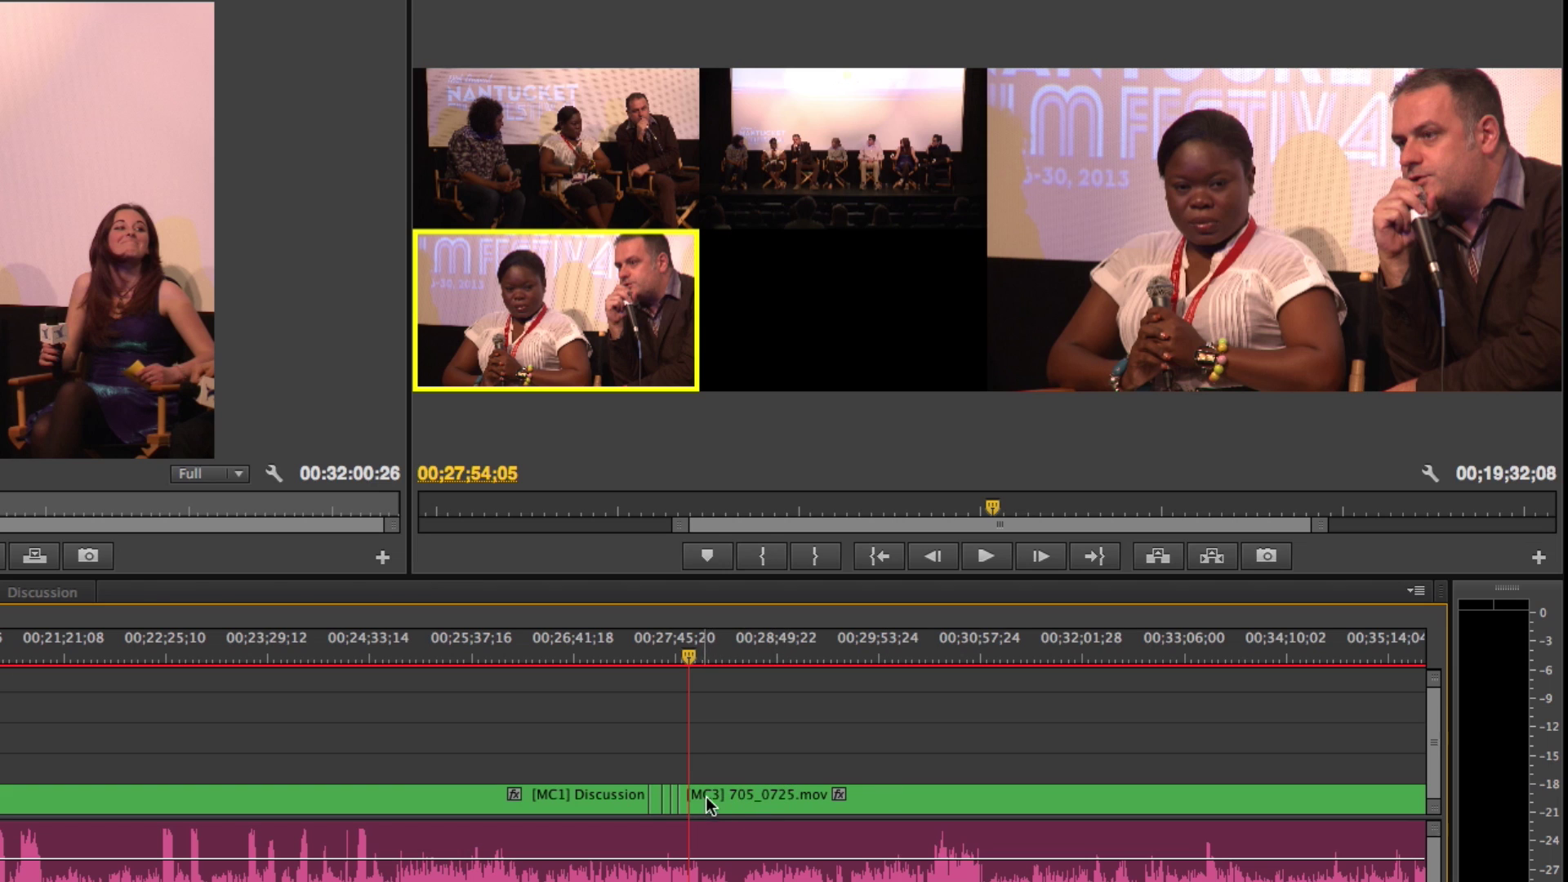
click(620, 163)
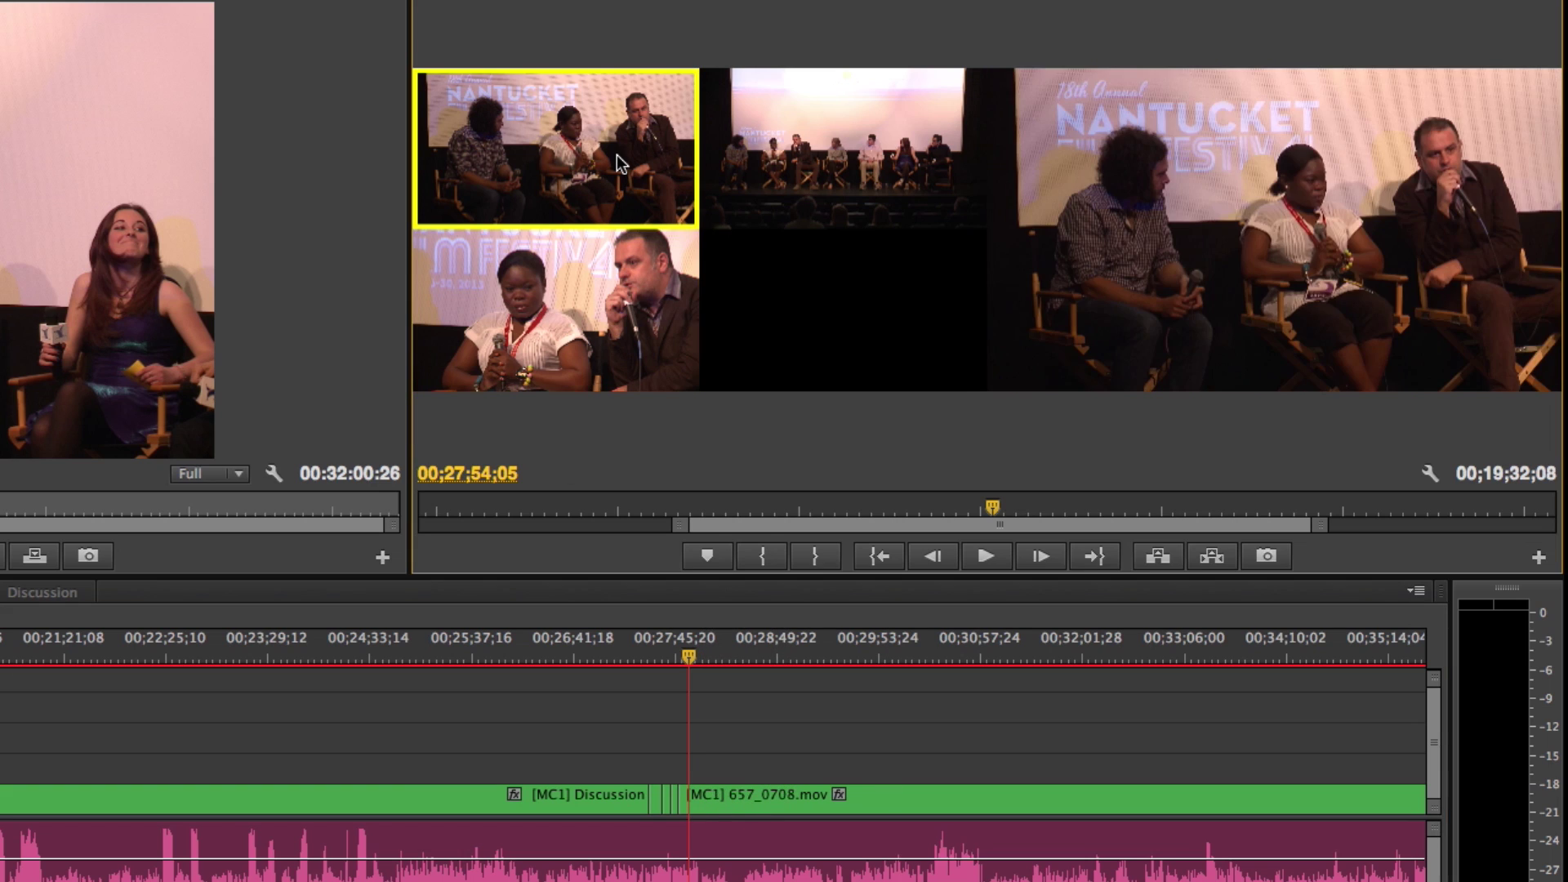
click(704, 778)
key(=)
key(=)
key(=)
drag(642, 653, 769, 646)
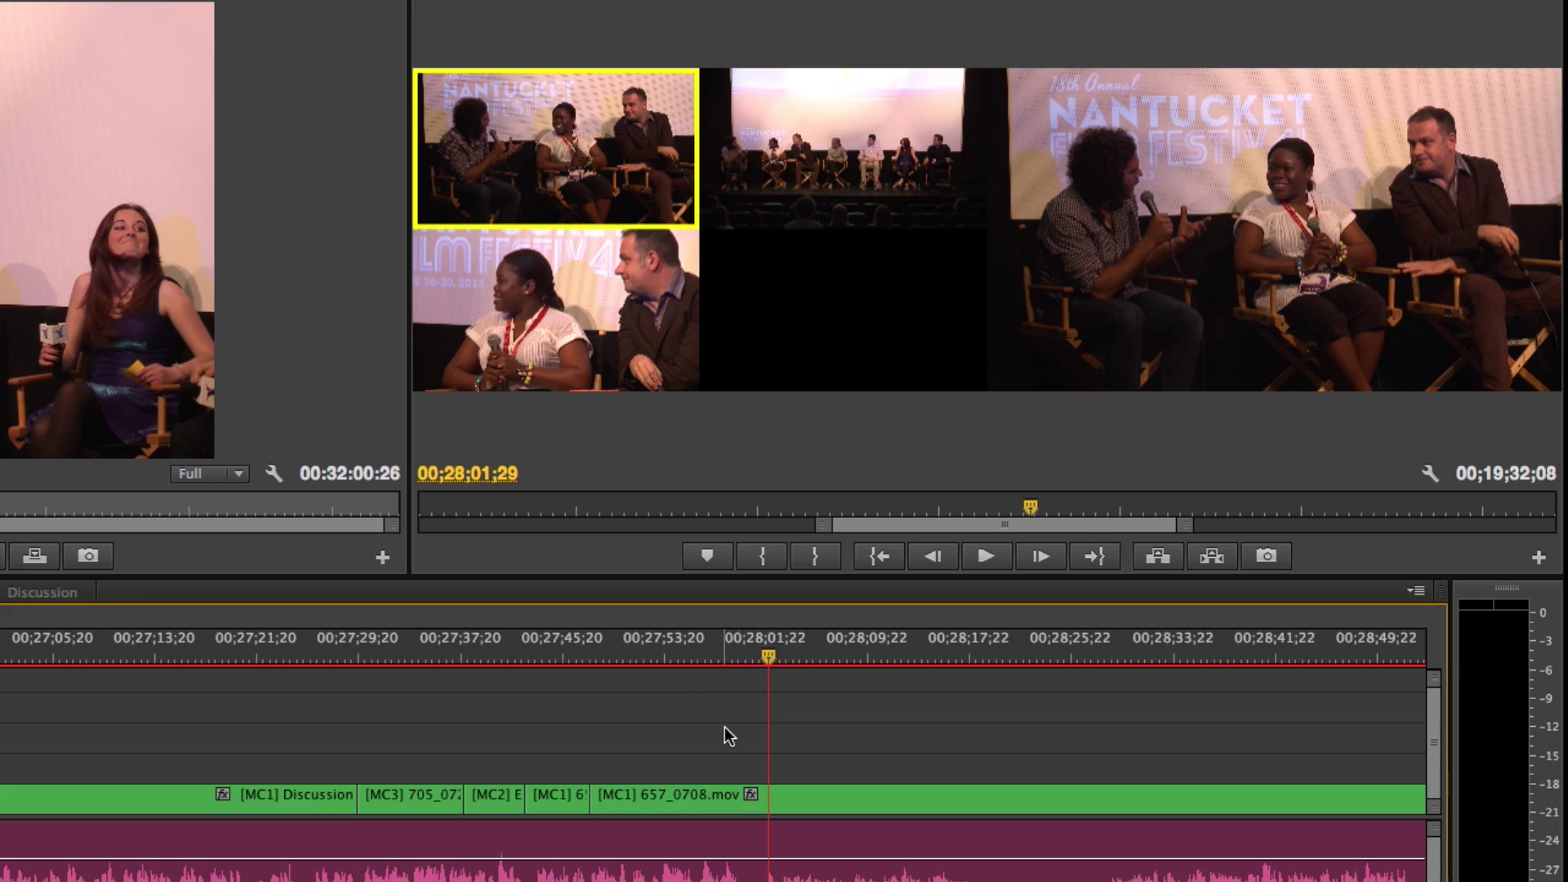
Cut the camera 1 clip at 00;28;01;29 and switch the later piece to camera 3 (705_0725.mov).
key(c)
click(770, 793)
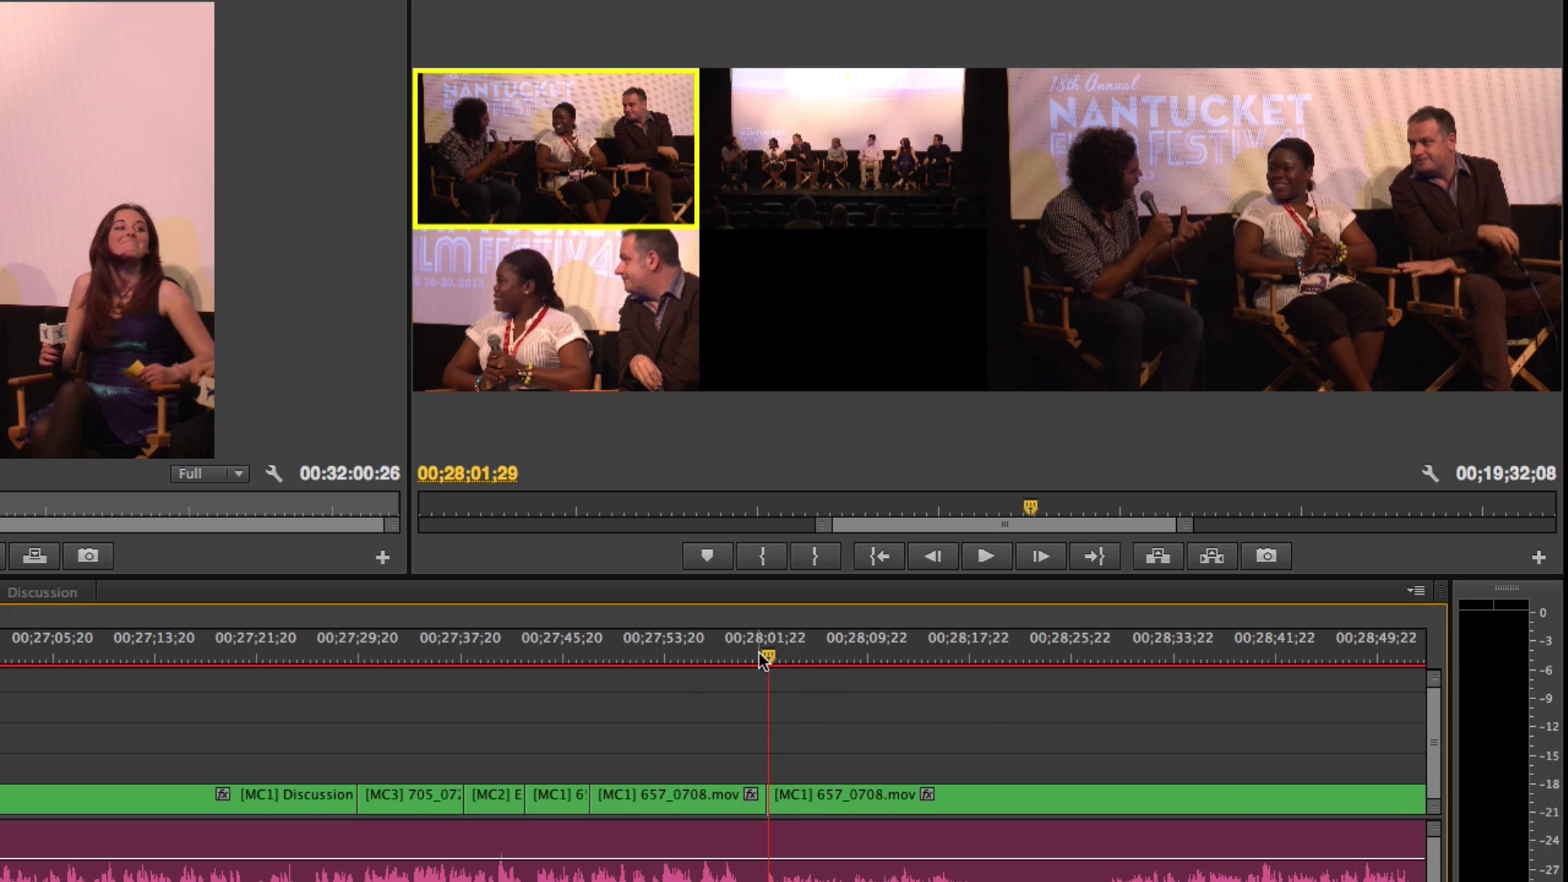
drag(764, 660, 835, 655)
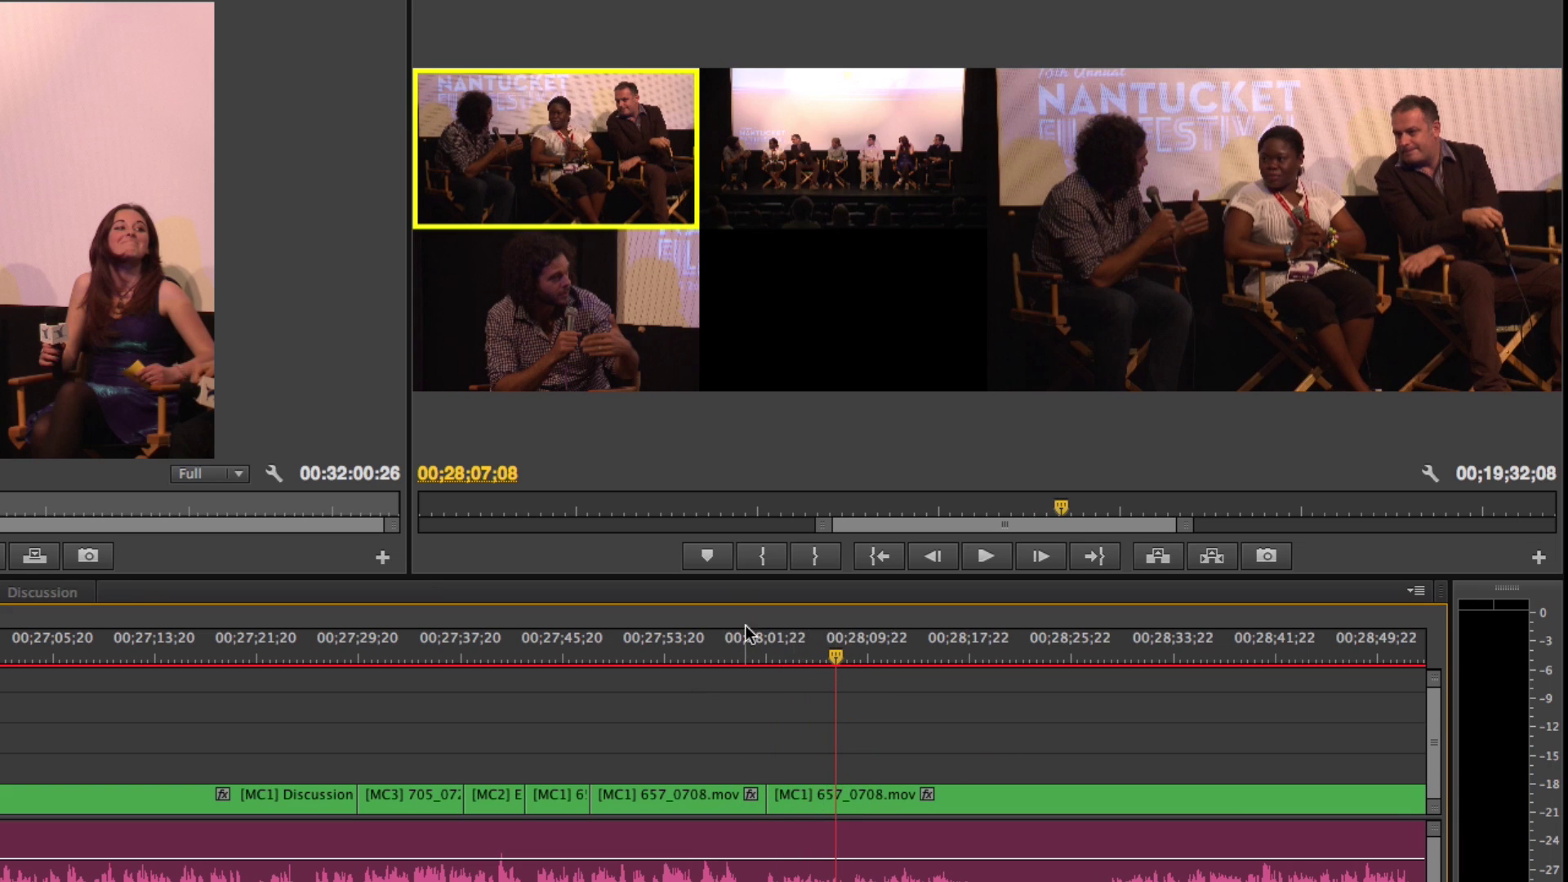
click(618, 309)
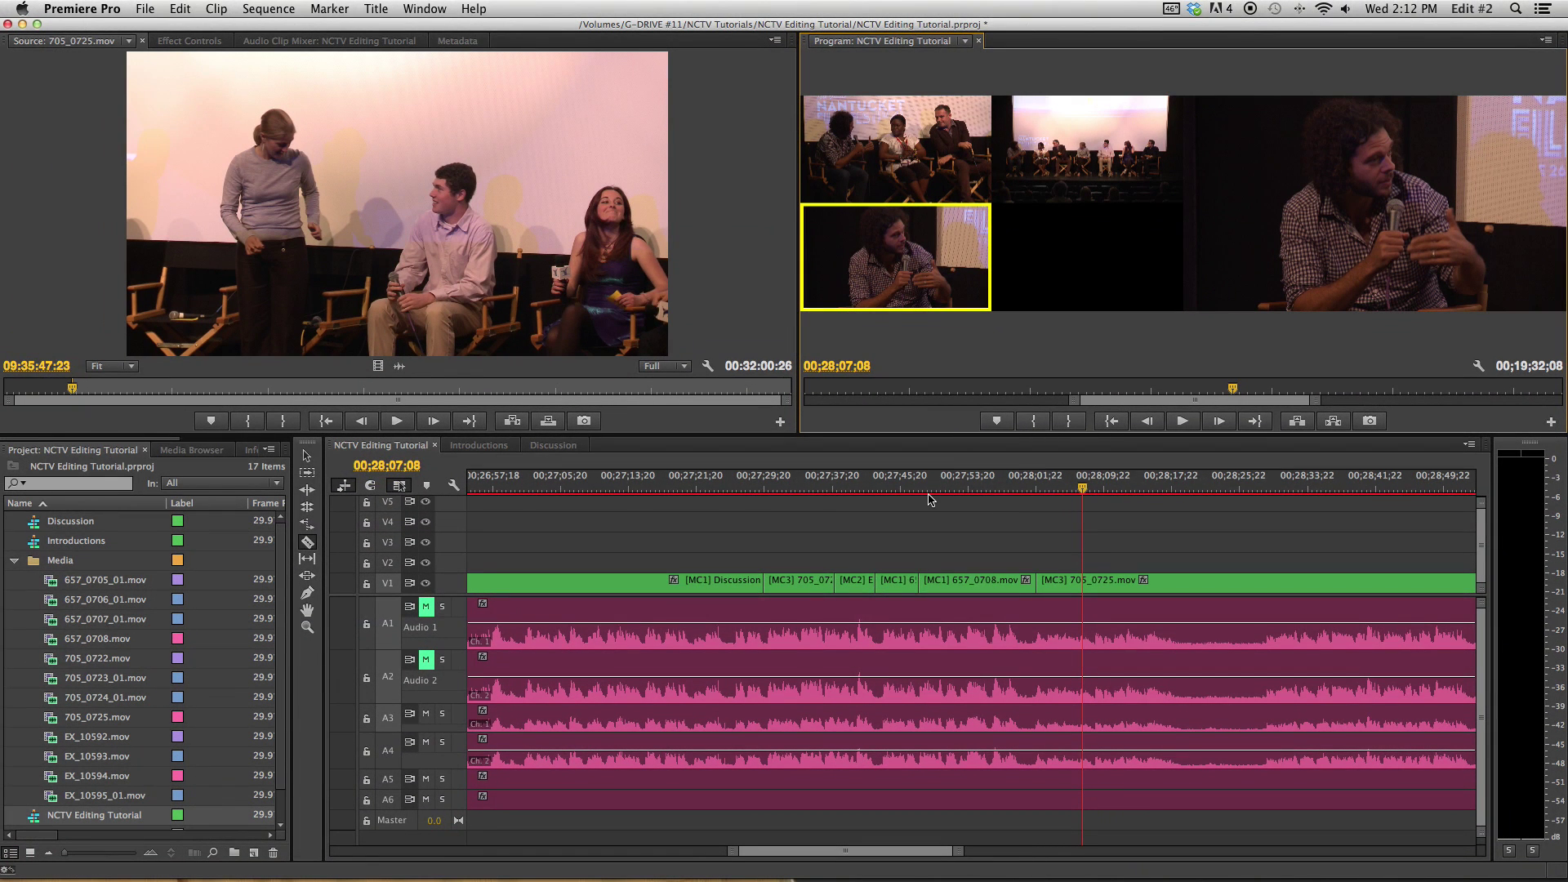